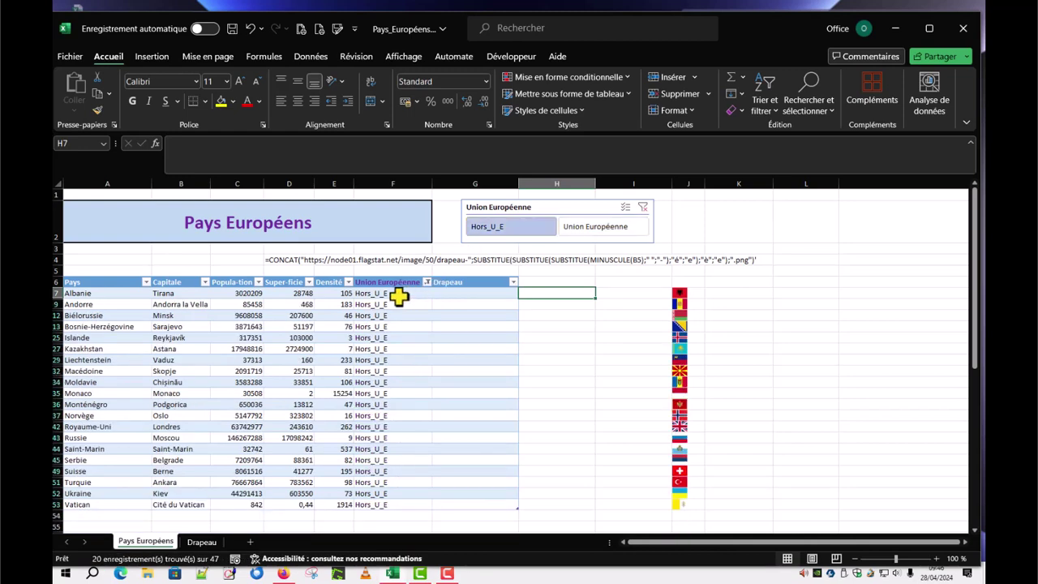
Filter the country table to Union Européenne with the slicer, and clear the filter to list all countries
click(600, 229)
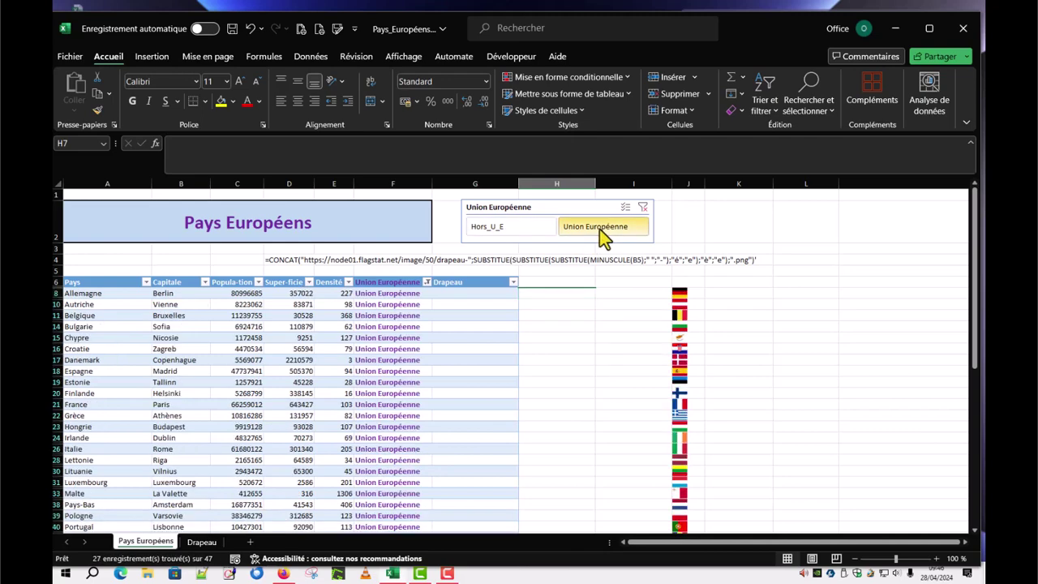
scroll(399, 285, down, 1)
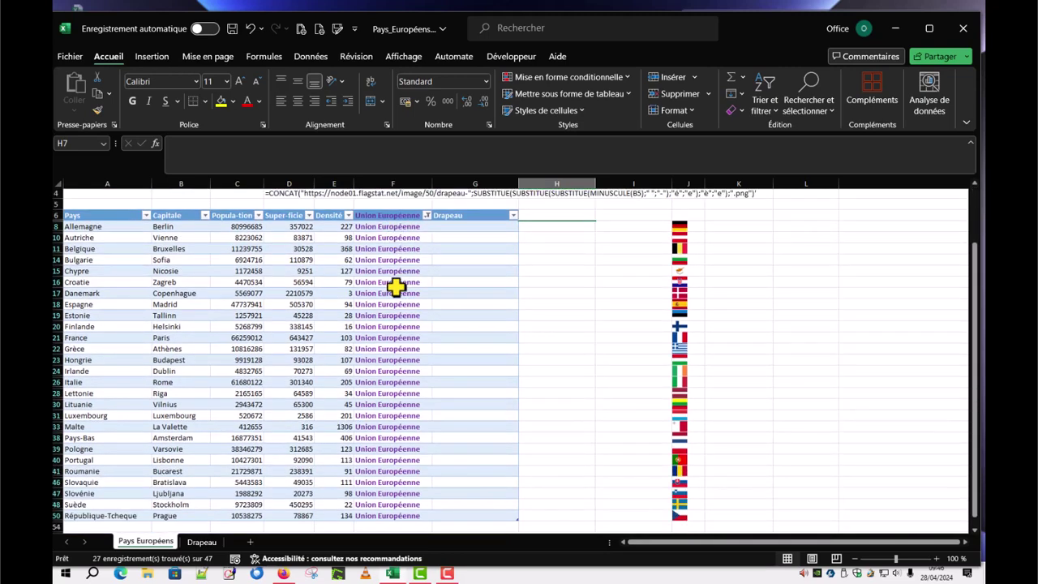
scroll(402, 284, up, 1)
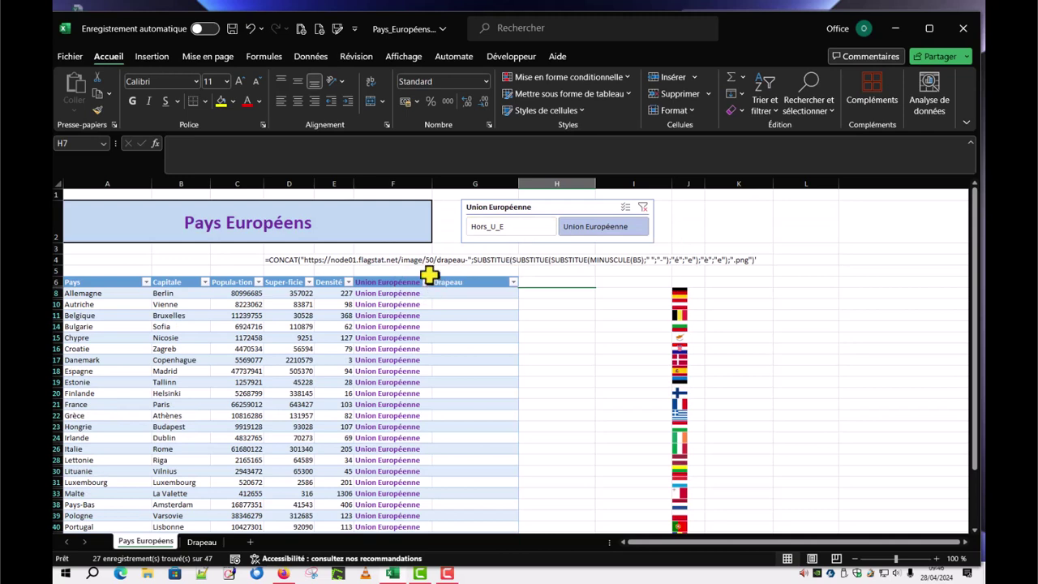
click(643, 209)
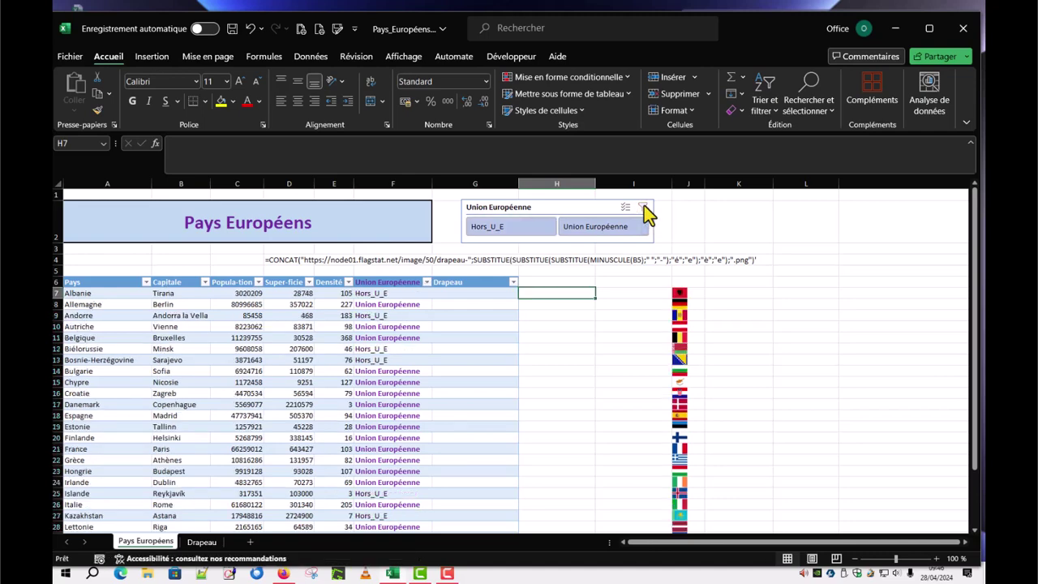
scroll(502, 349, down, 2)
scroll(497, 365, down, 2)
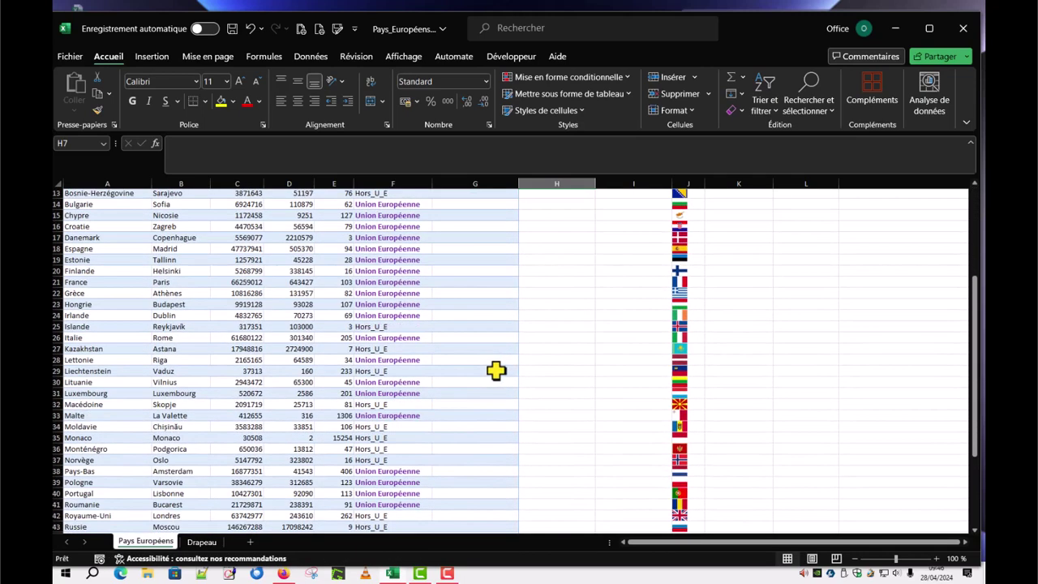
scroll(497, 371, up, 4)
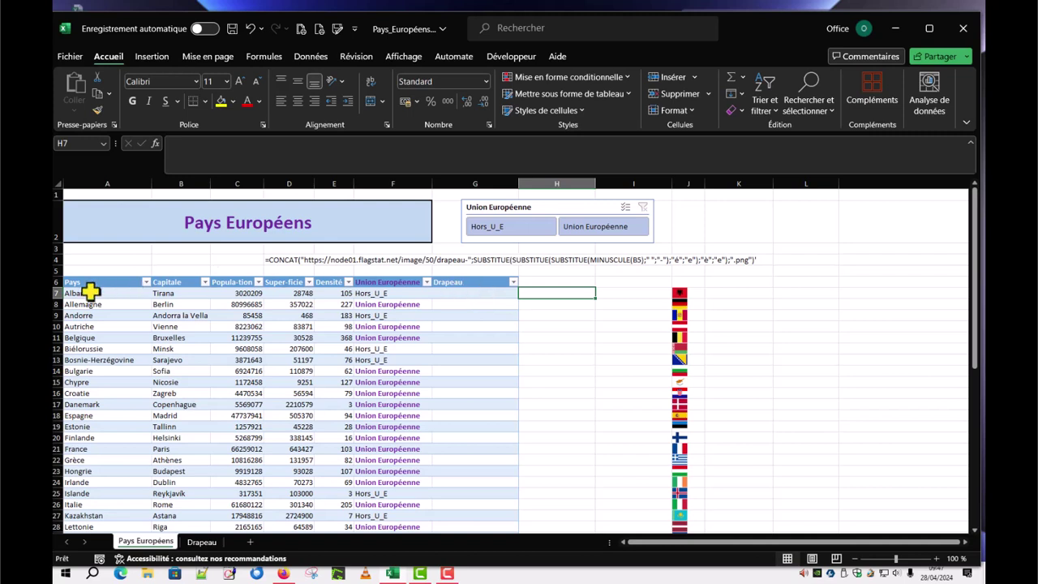
Center the Drapeau header in cell G6 horizontally and vertically, and select the first empty cell below it
click(467, 283)
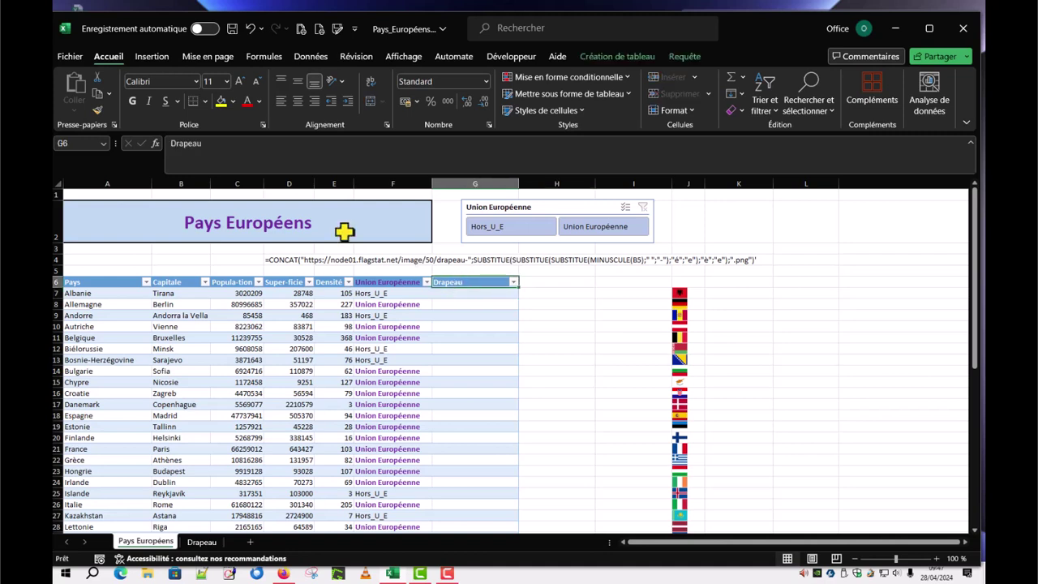
click(297, 101)
click(297, 81)
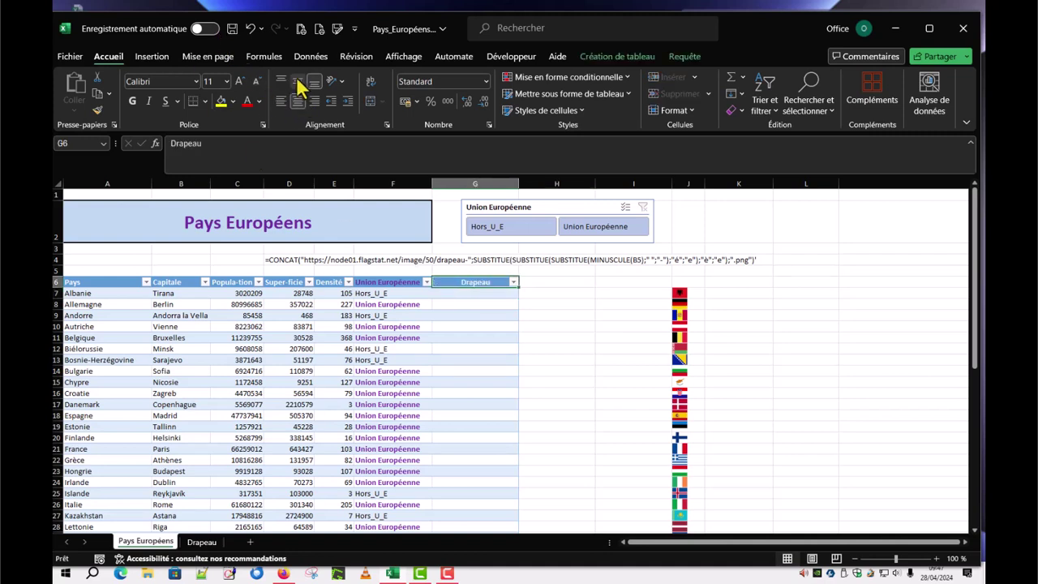
click(476, 296)
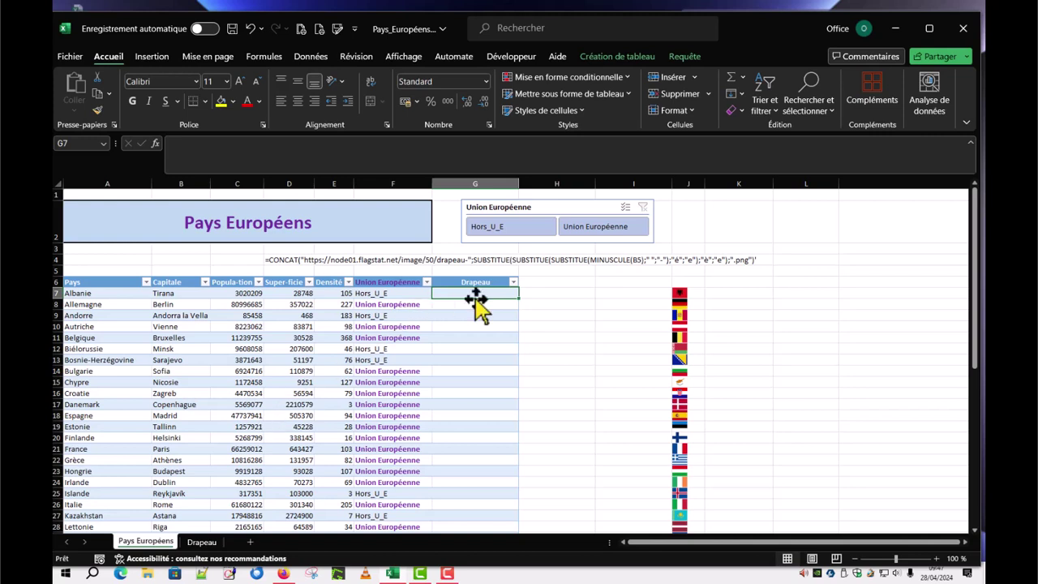
Open the monsieur-des-drapeaux.com link from the Drapeau sheet and look through the European Union and non-member flags
click(203, 543)
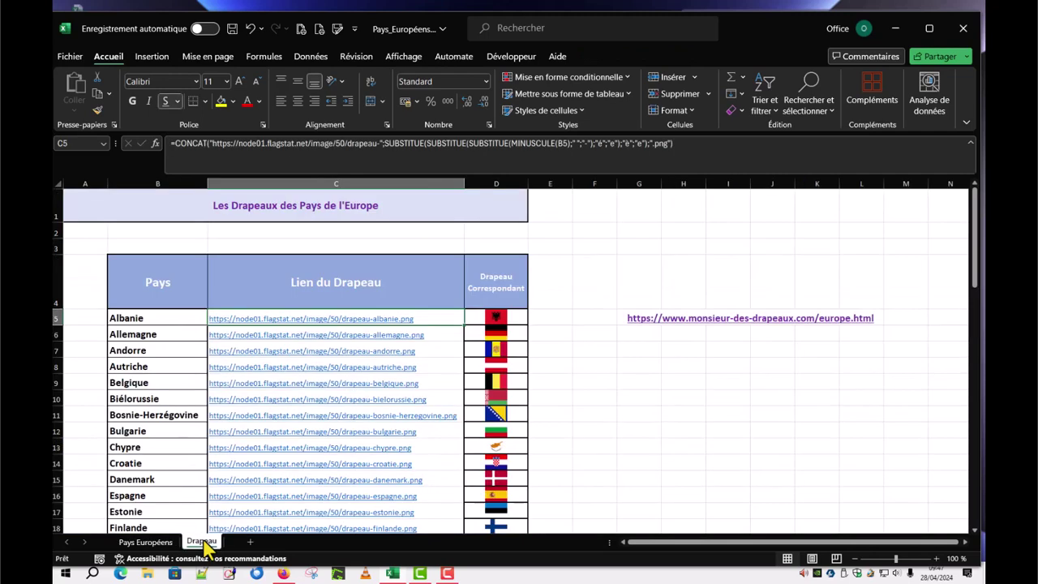
click(735, 321)
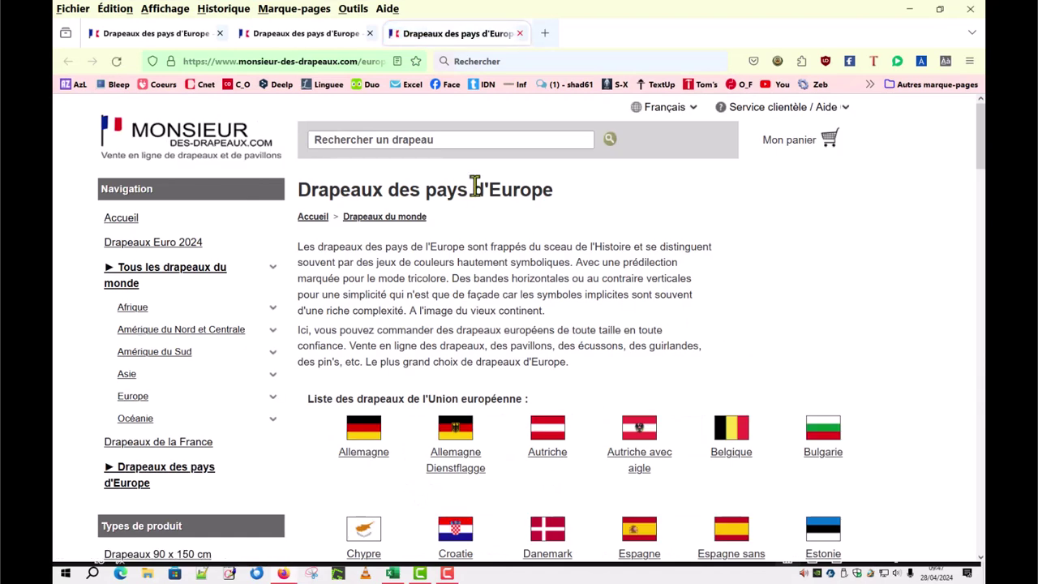
scroll(475, 186, down, 4)
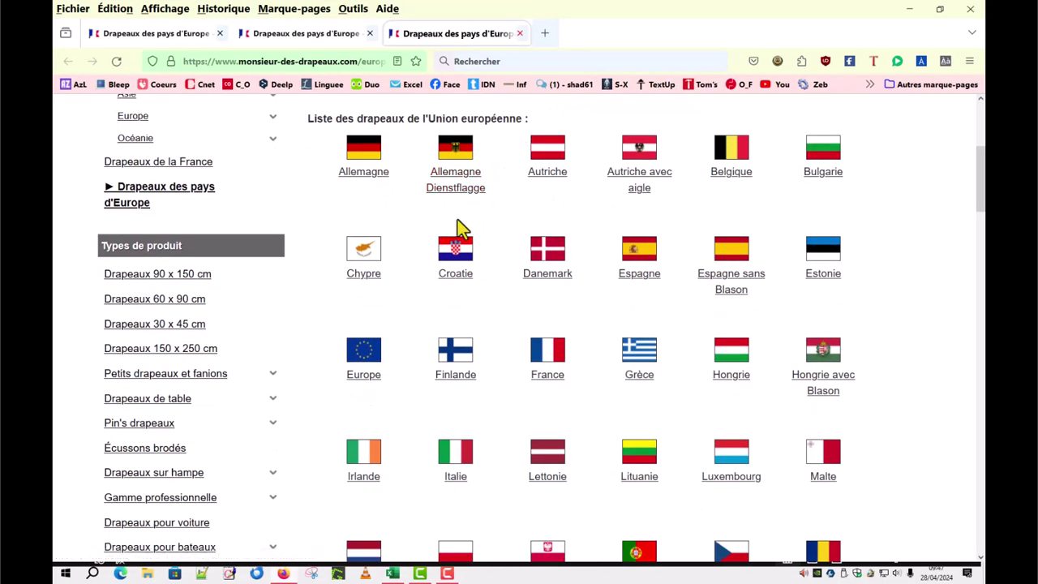
scroll(458, 239, down, 3)
scroll(446, 255, down, 3)
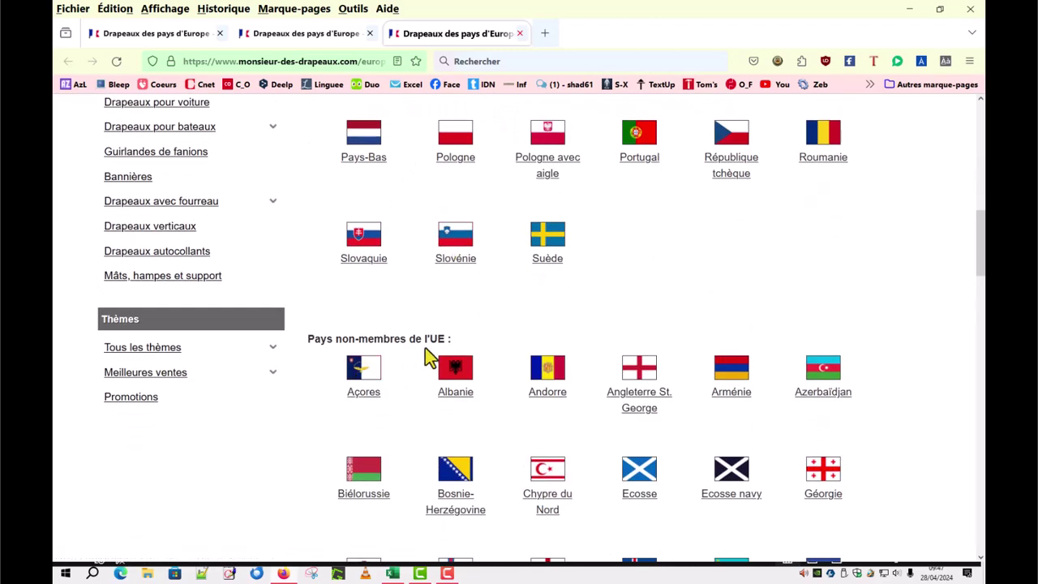
scroll(494, 329, up, 7)
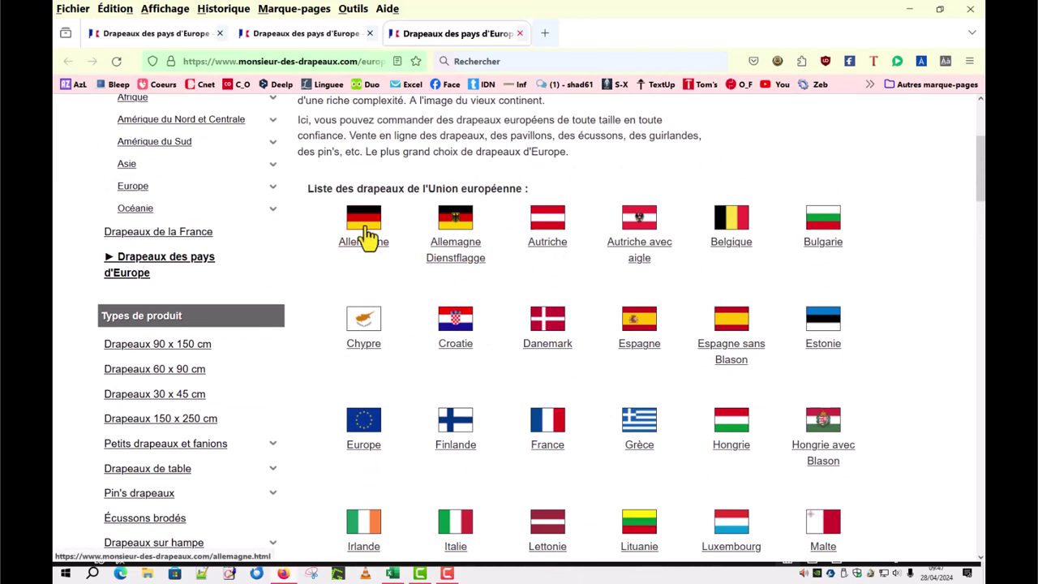
Copy the image link of the Allemagne flag, close the flag page and return to the workbook
right_click(369, 236)
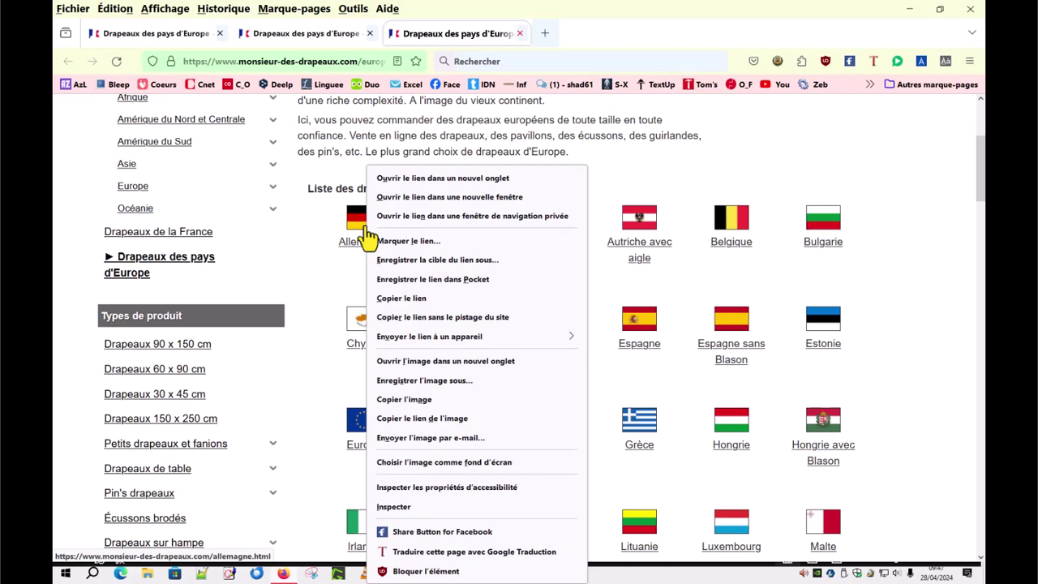
click(442, 419)
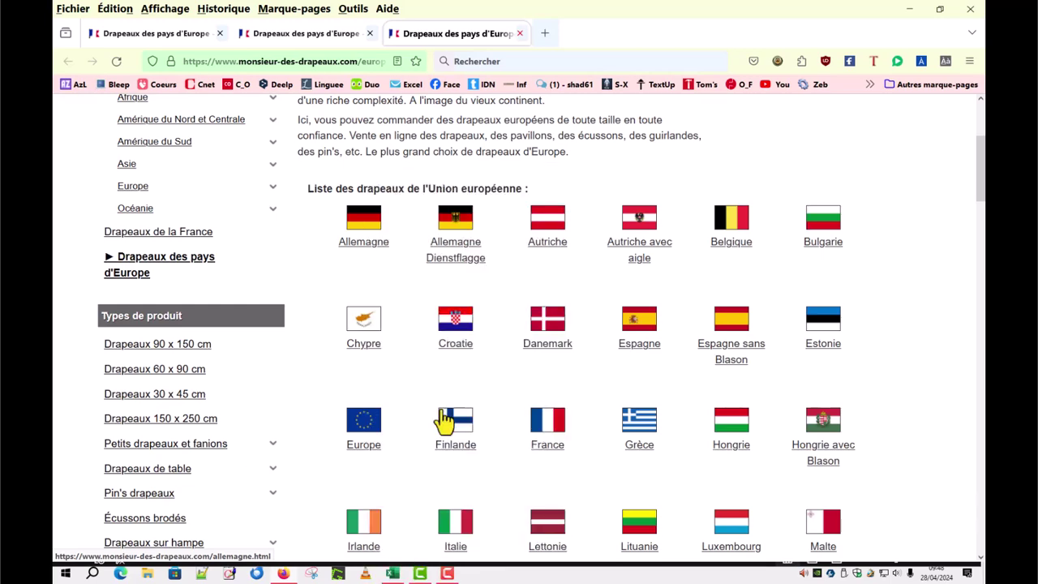
click(520, 33)
click(913, 10)
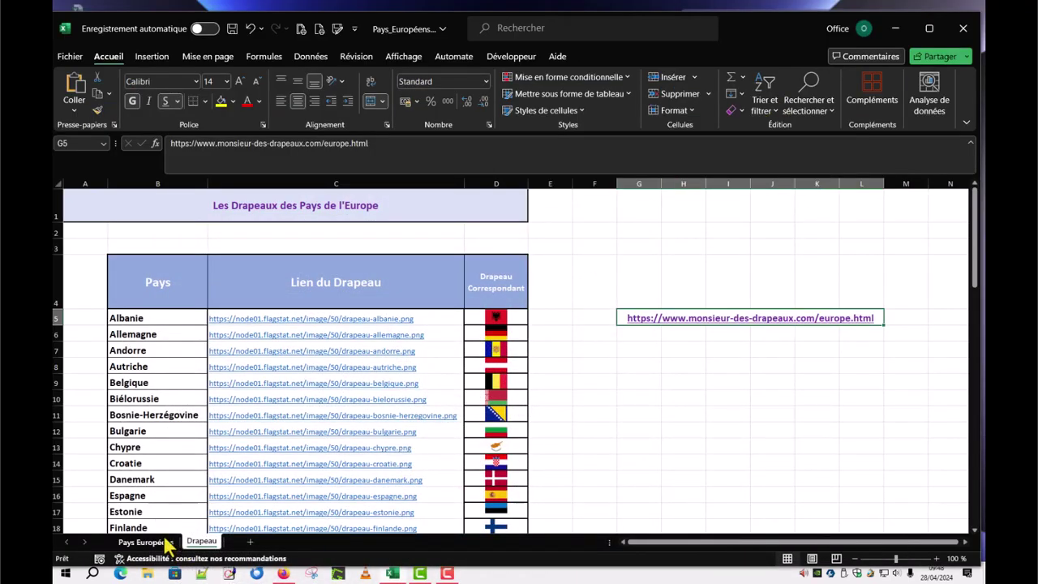
click(162, 540)
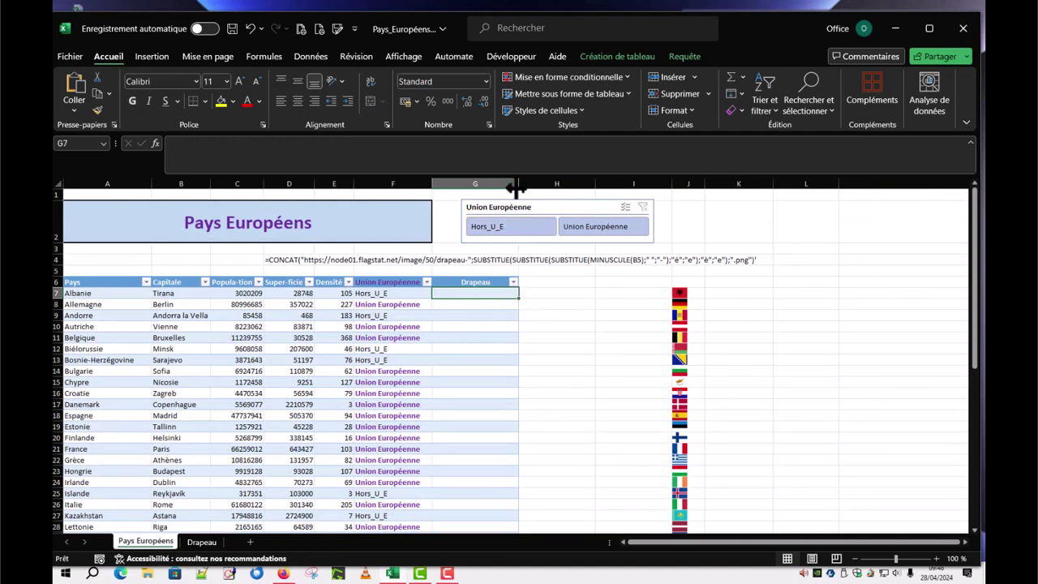
drag(516, 188, 598, 188)
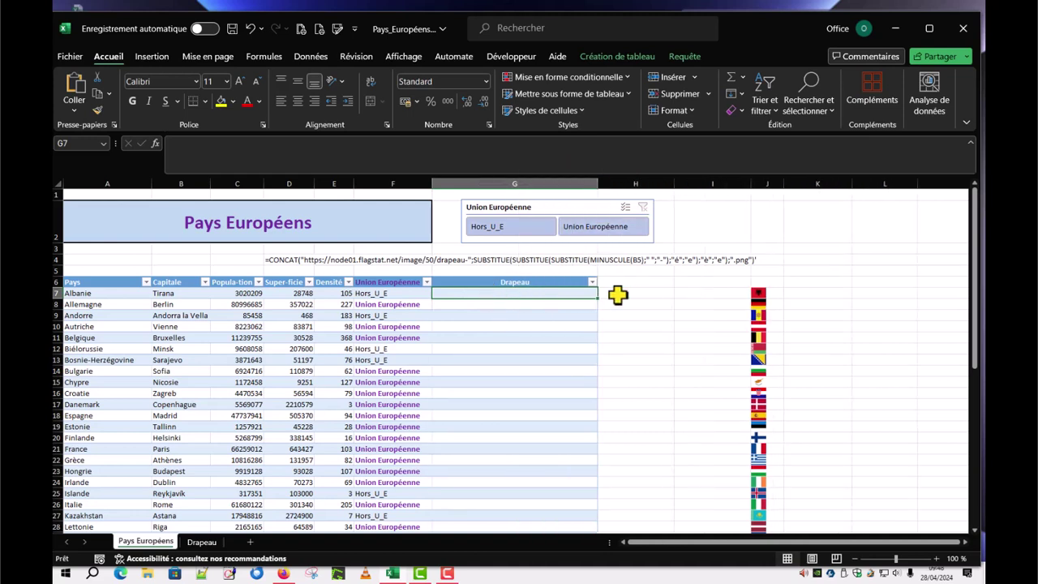
text(https://node01.flagstat.net/image/50/drapeau-allemagne.png)
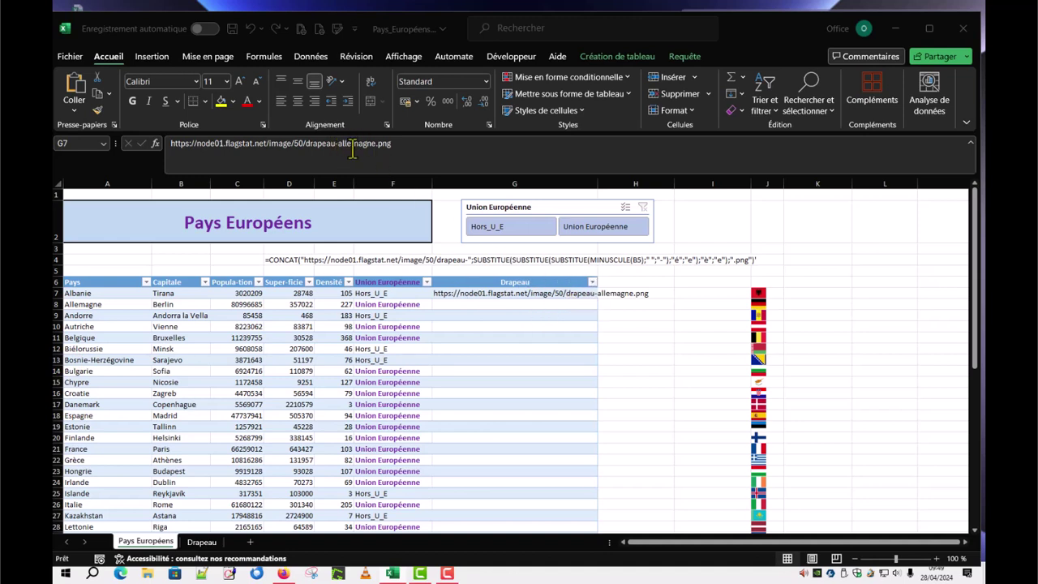
Examine on the Drapeau sheet how the country names are written compared with their flag links
click(203, 543)
click(202, 542)
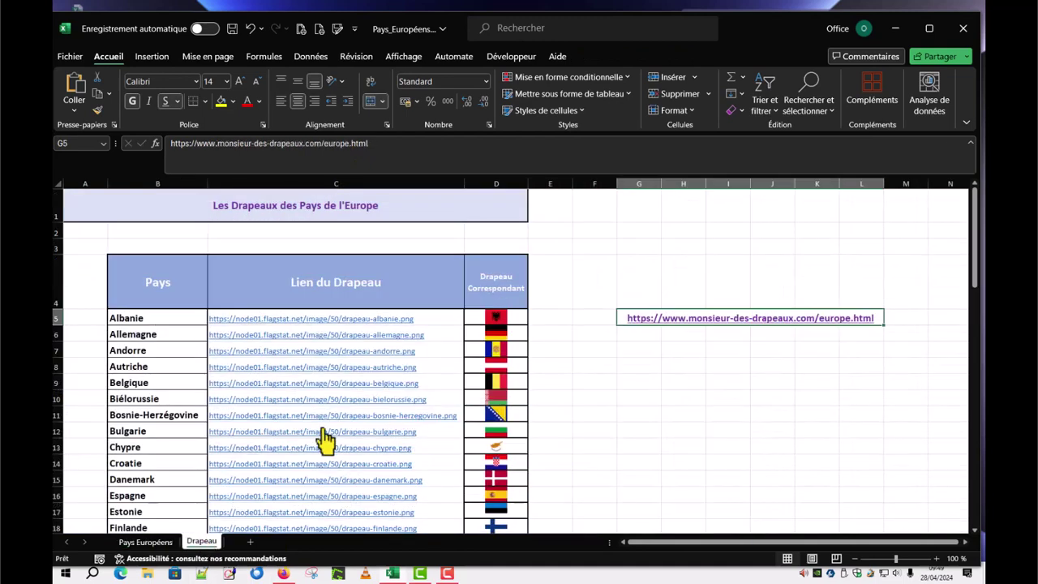
scroll(402, 327, down, 1)
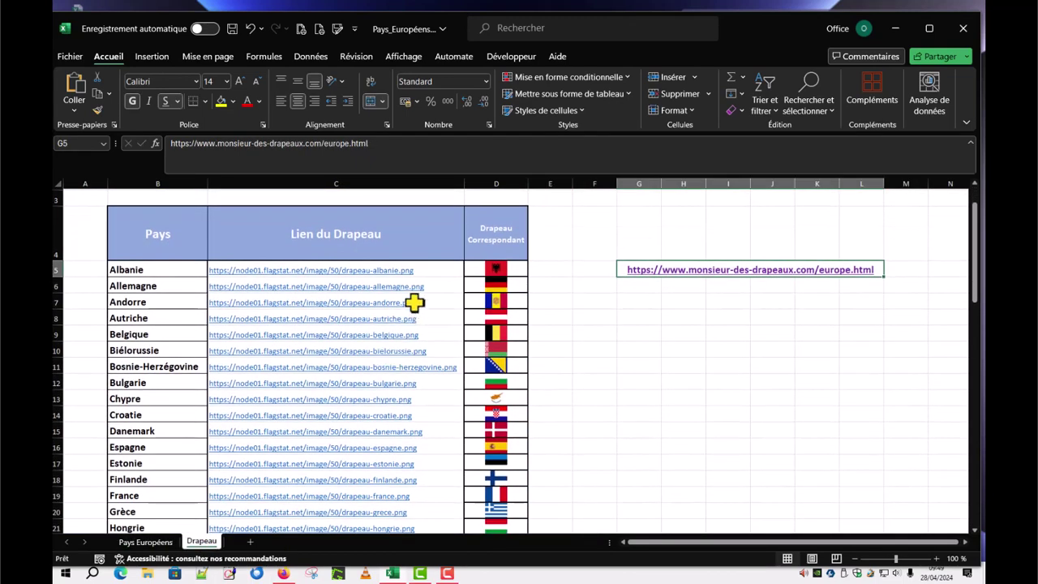
scroll(158, 380, down, 2)
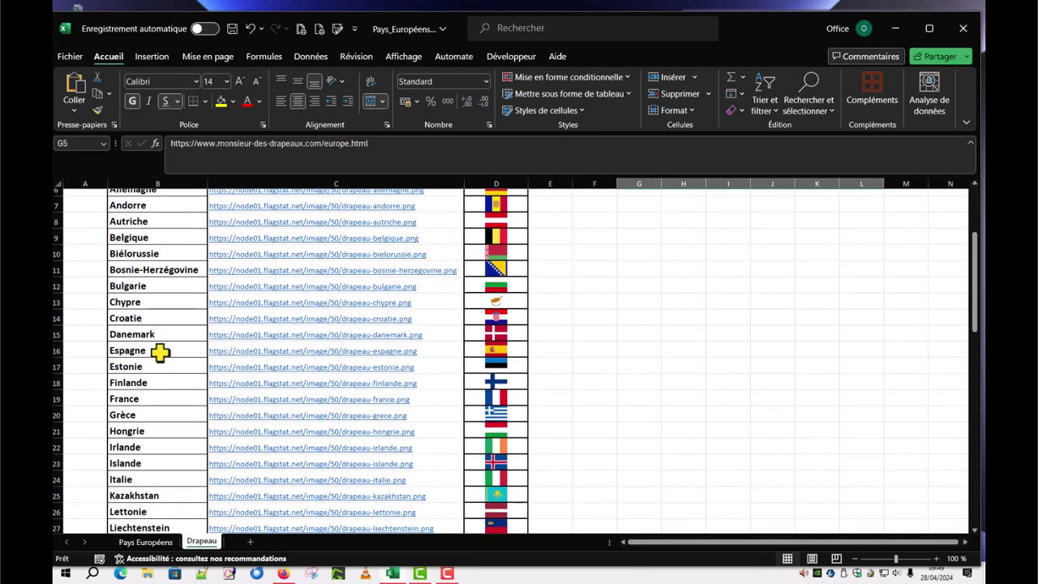
scroll(159, 350, up, 3)
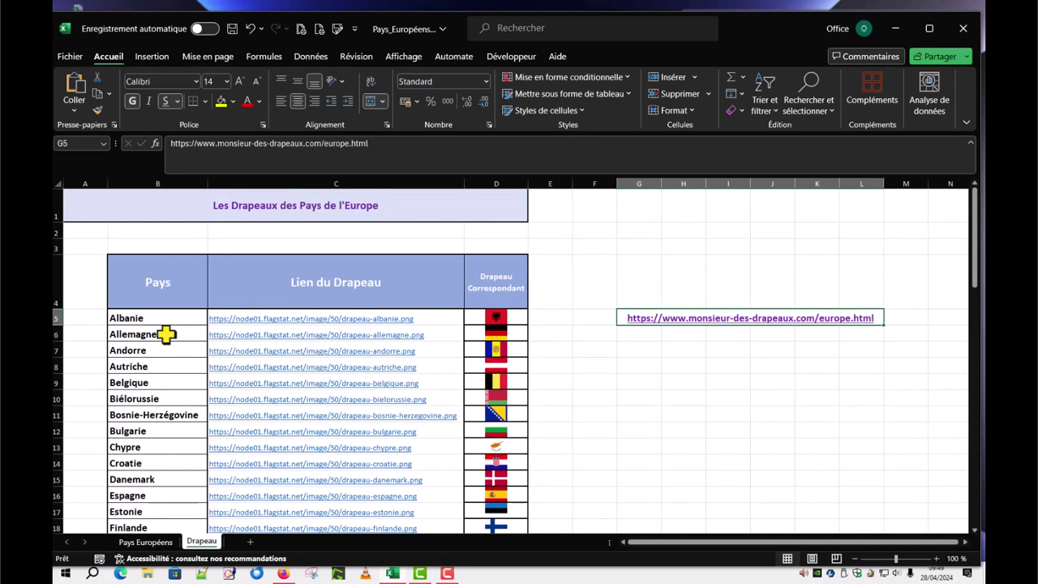
scroll(169, 345, down, 9)
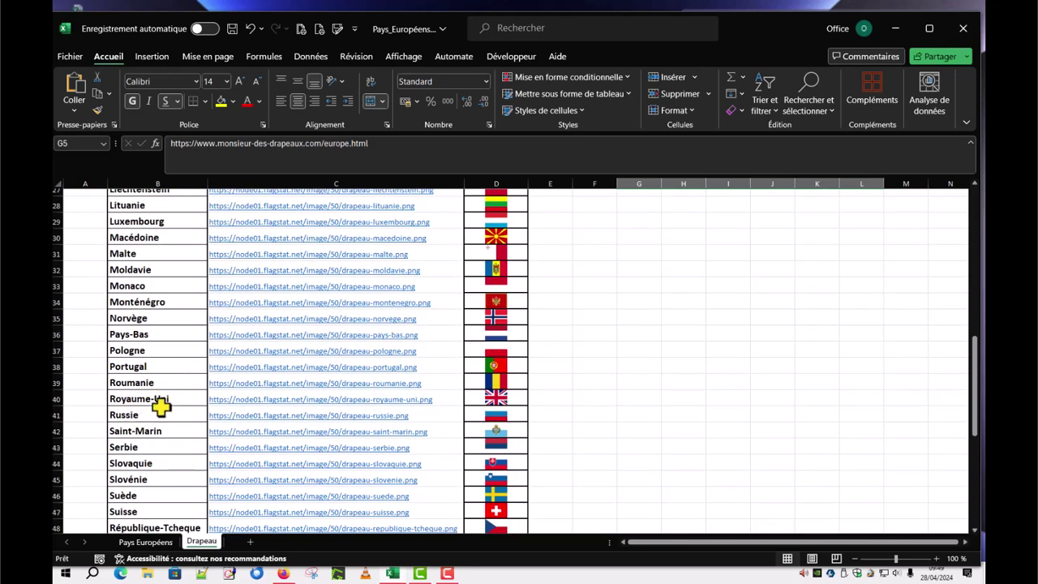
On the Pays Européens sheet, insert =concat(" in front of the flag link in cell G7
click(144, 542)
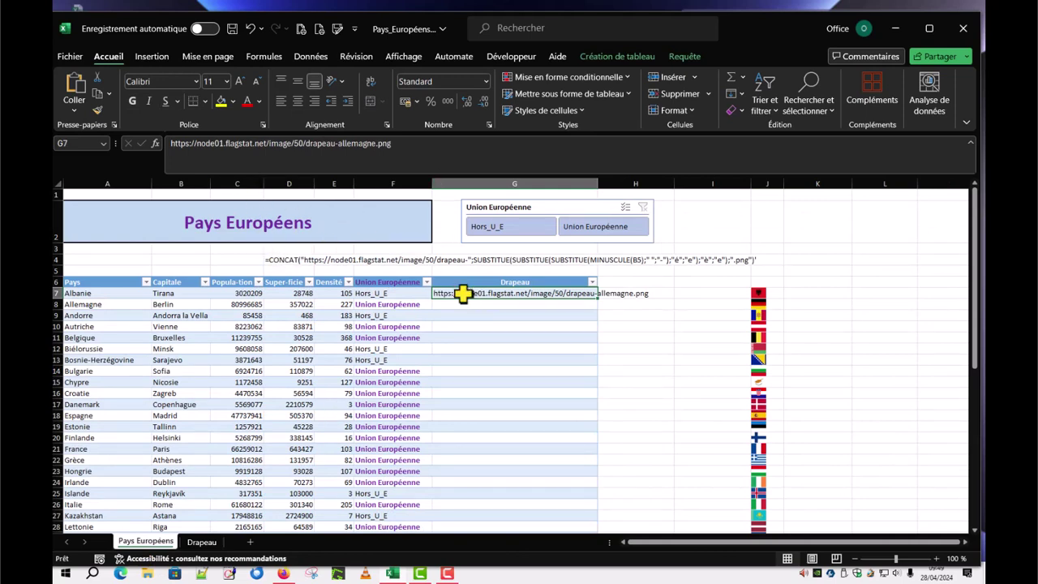
click(166, 143)
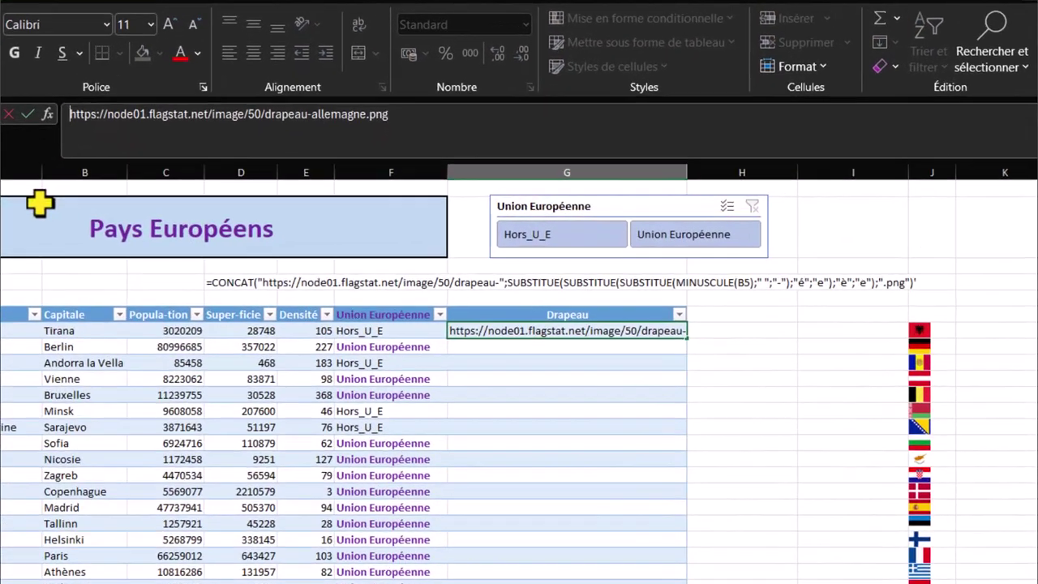
text(=)
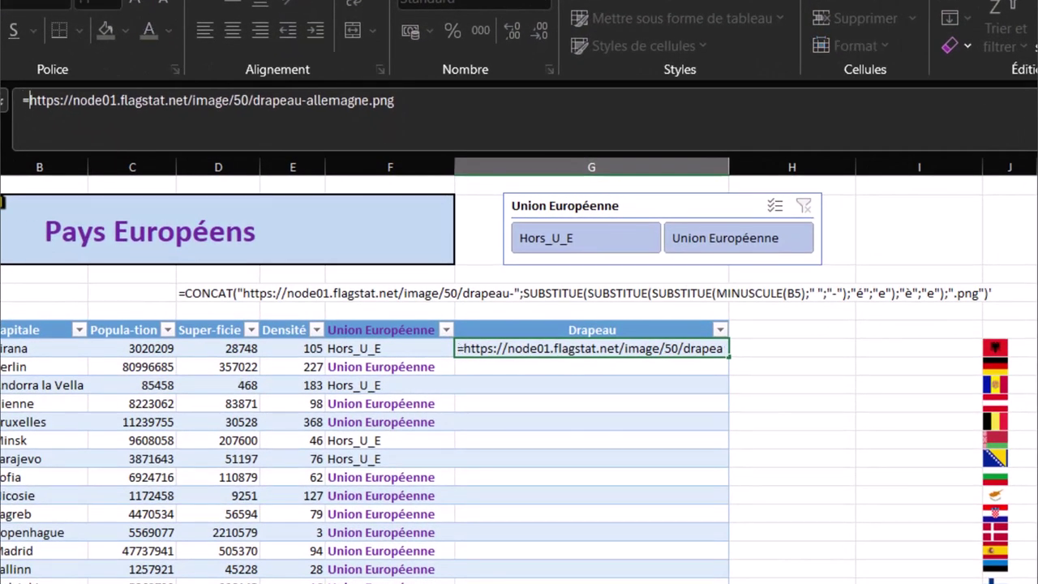
text(concat)
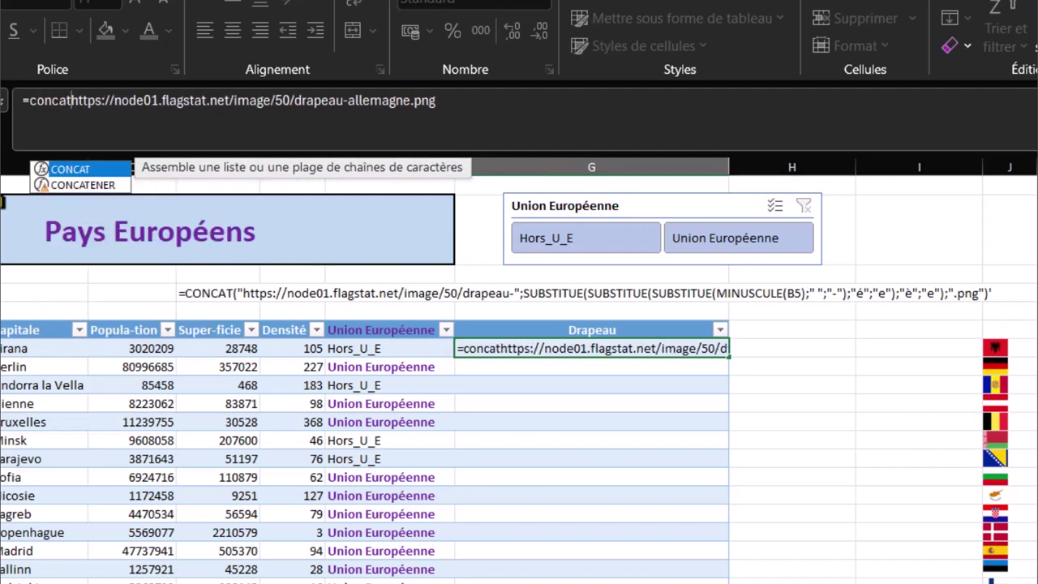
text(()
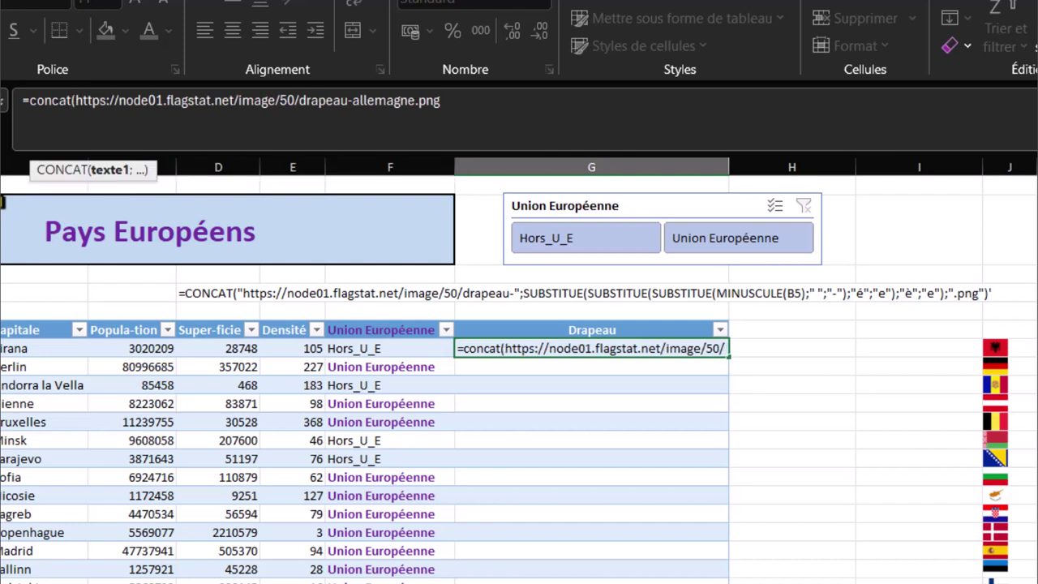
text(")
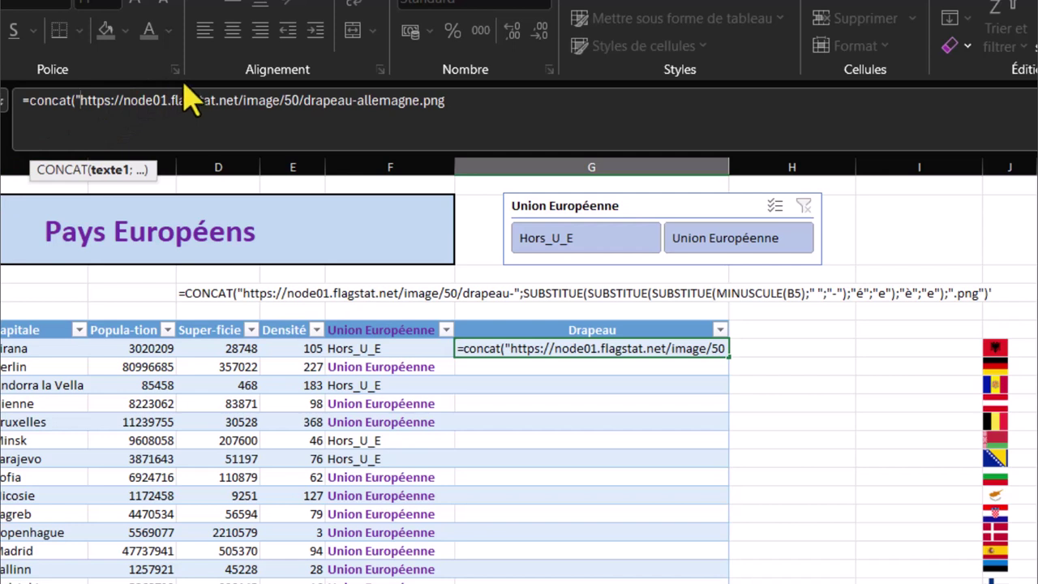
Remove allemagne from the link in the G7 formula, close the quotation after drapeau- and add a semicolon before .png
click(359, 116)
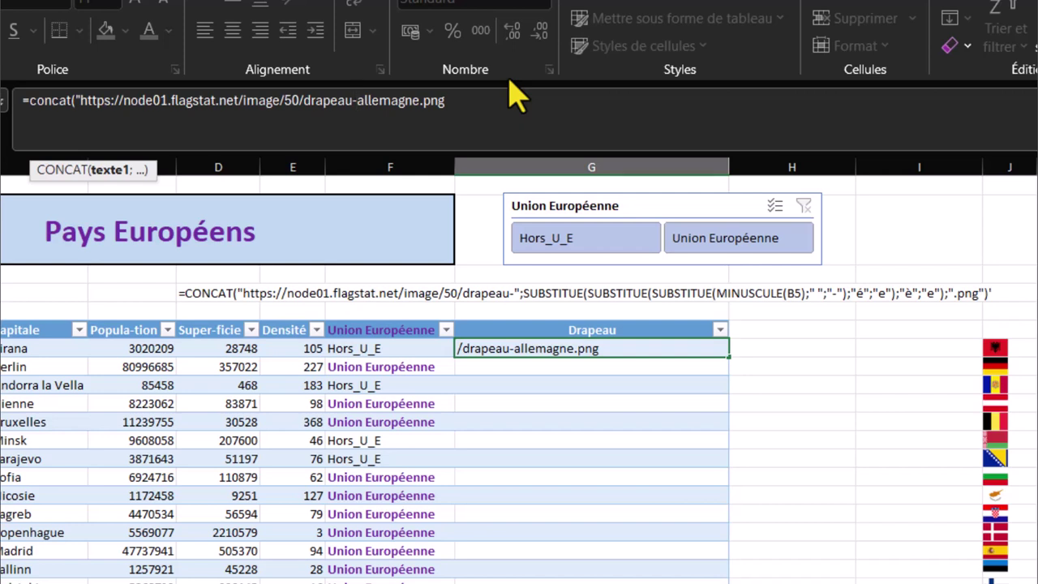
key(Delete)
key(Delete)
key(Delete)
key(Delete)
key(Delete)
key(Delete)
key(Delete)
key(Delete)
key(Delete)
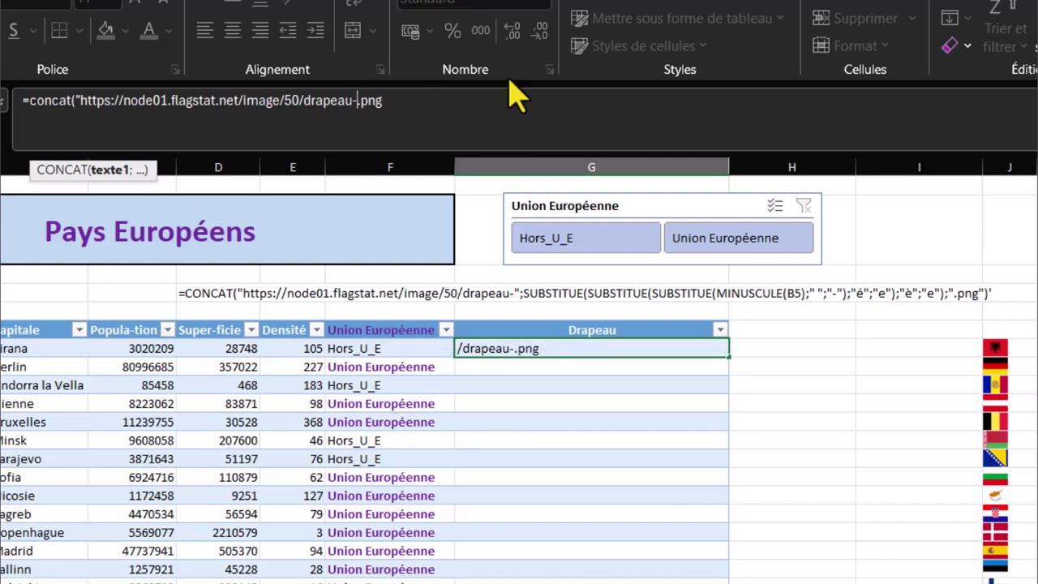
text(")
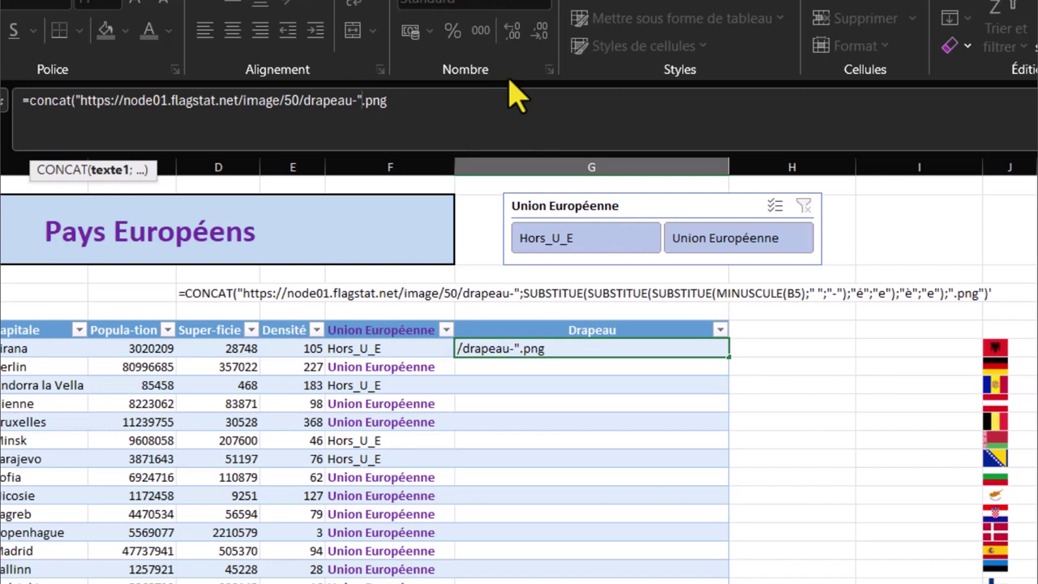
text(;)
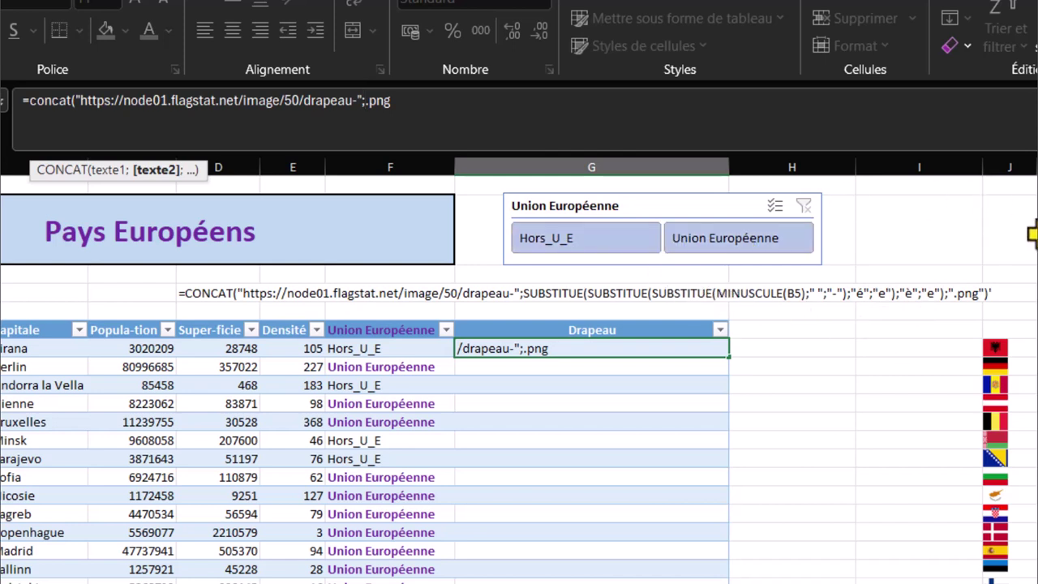
Insert substitue(" ";"-"); before .png in the G7 formula to replace spaces with hyphens
text(subst)
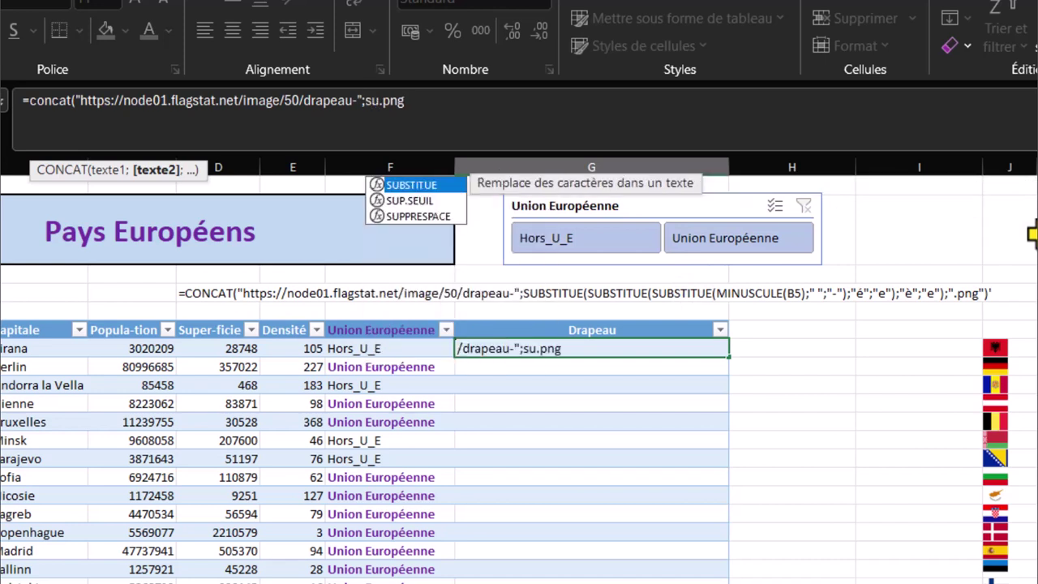
text(itu)
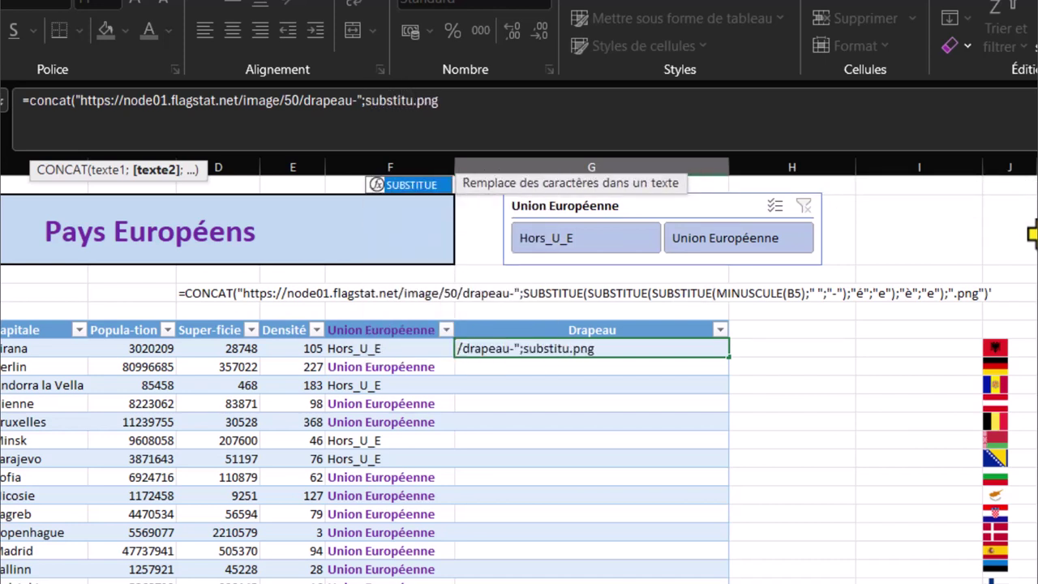
text(e()
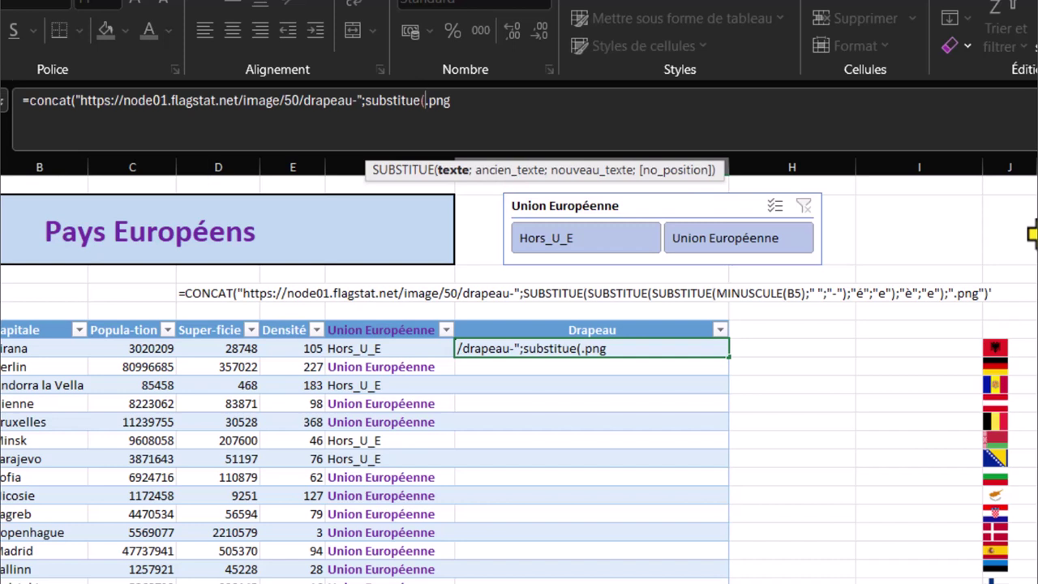
text(" )
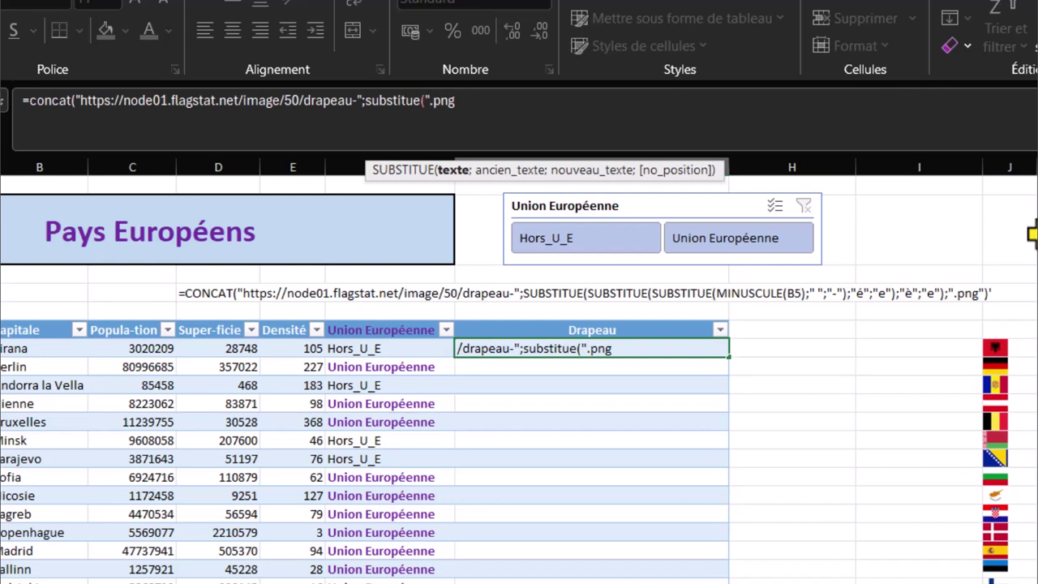
text(";)
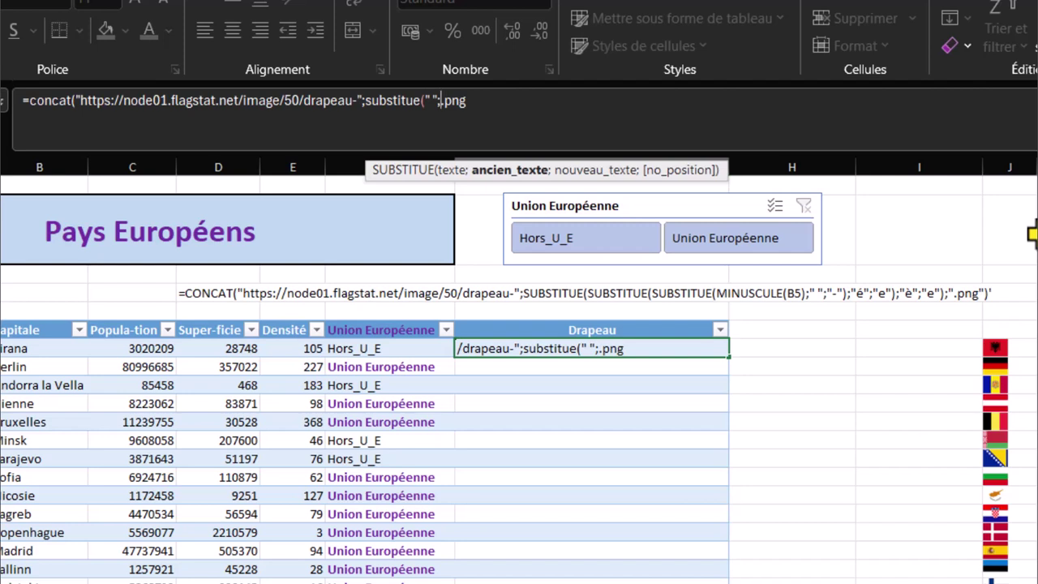
text(")
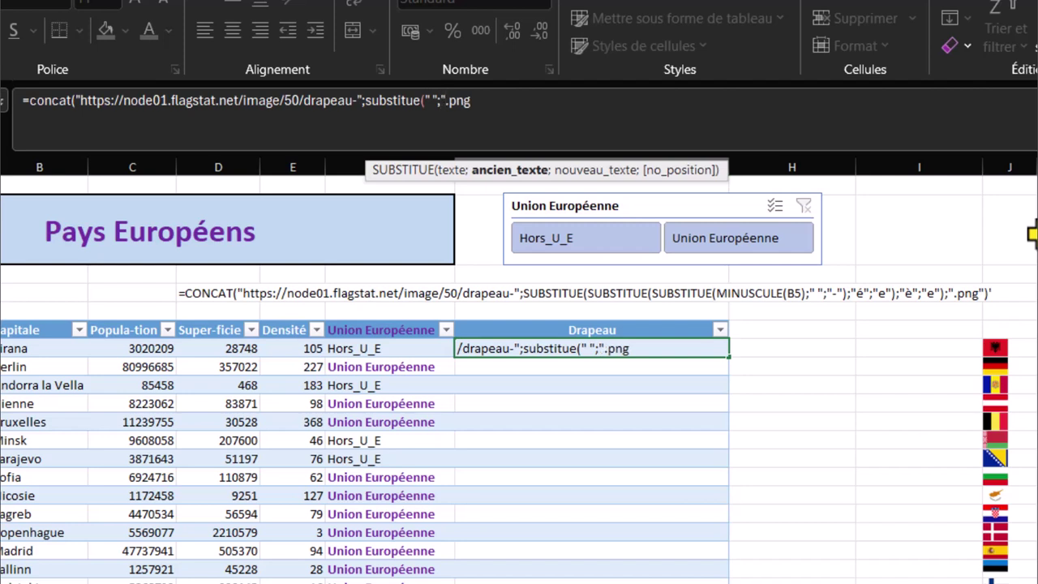
text(-")
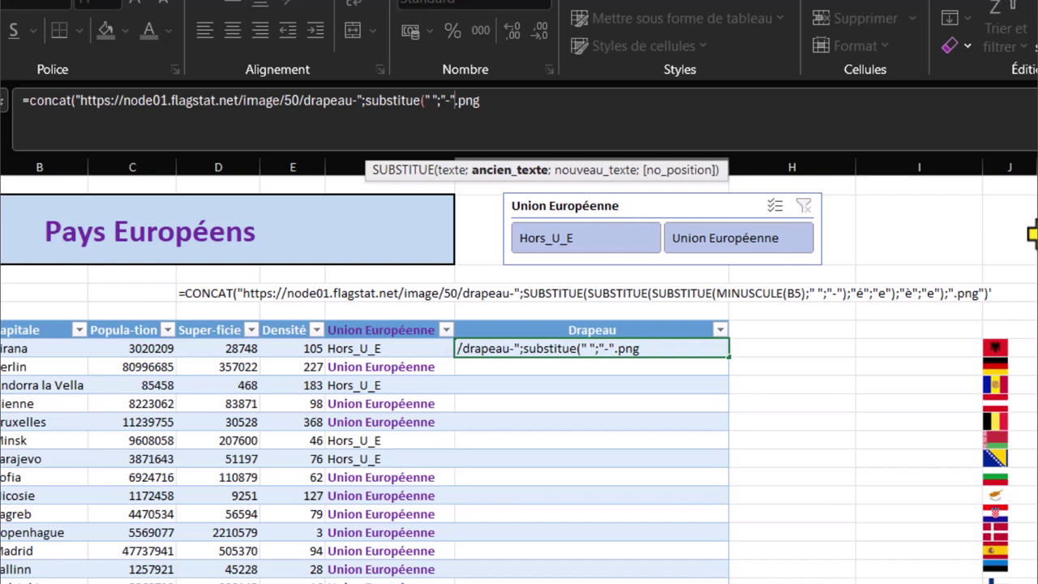
text())
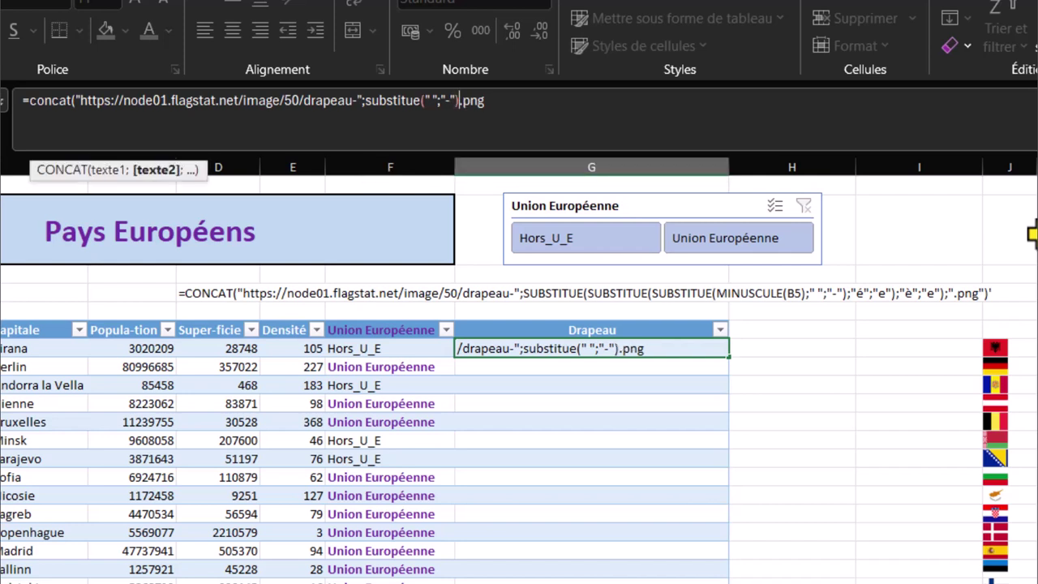
text(;)
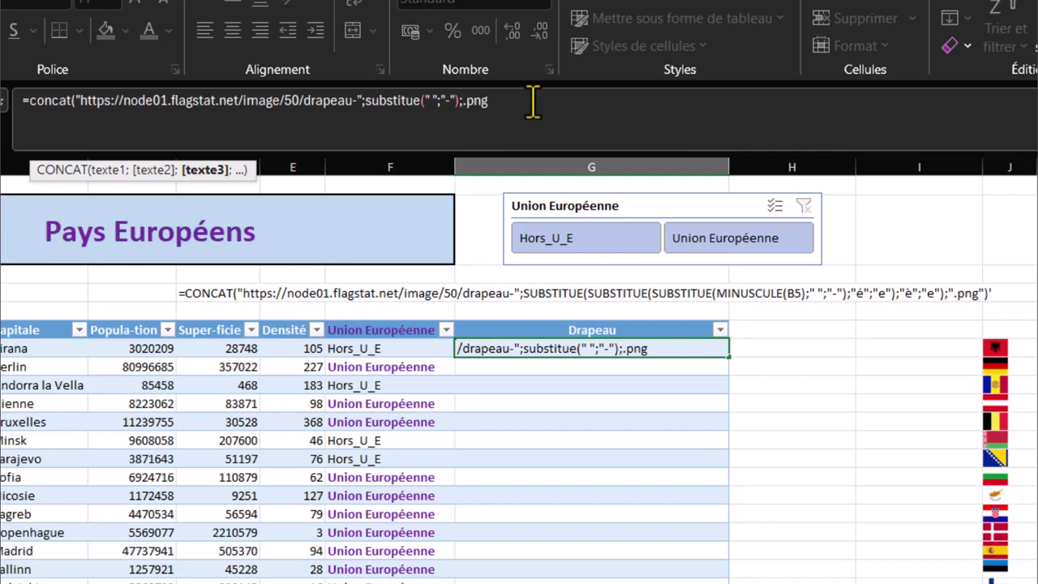
Add (substitue("é";"e"); before .png in the G7 formula to replace é with e
text(()
text(subst)
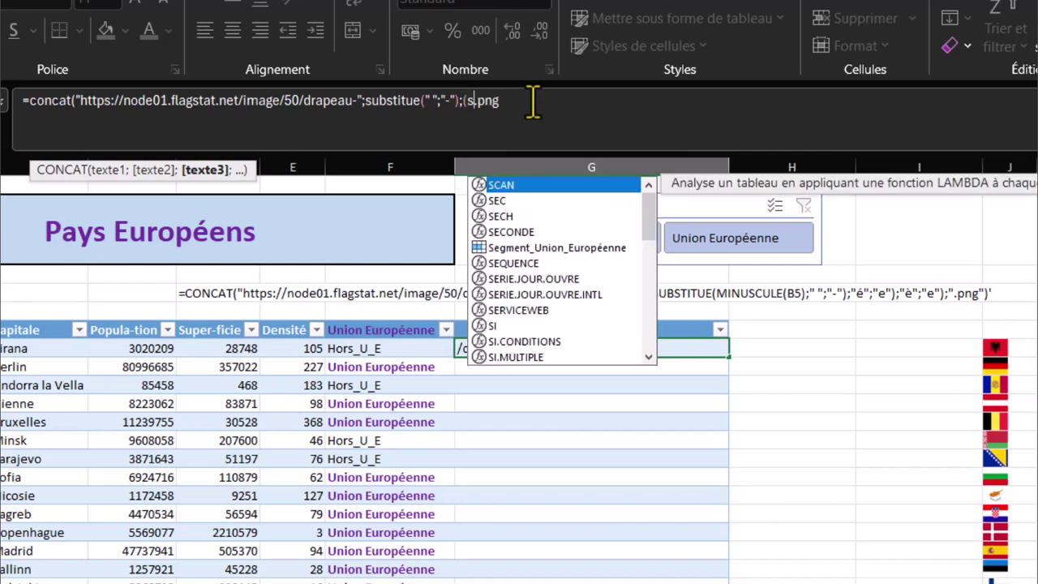
text(itue)
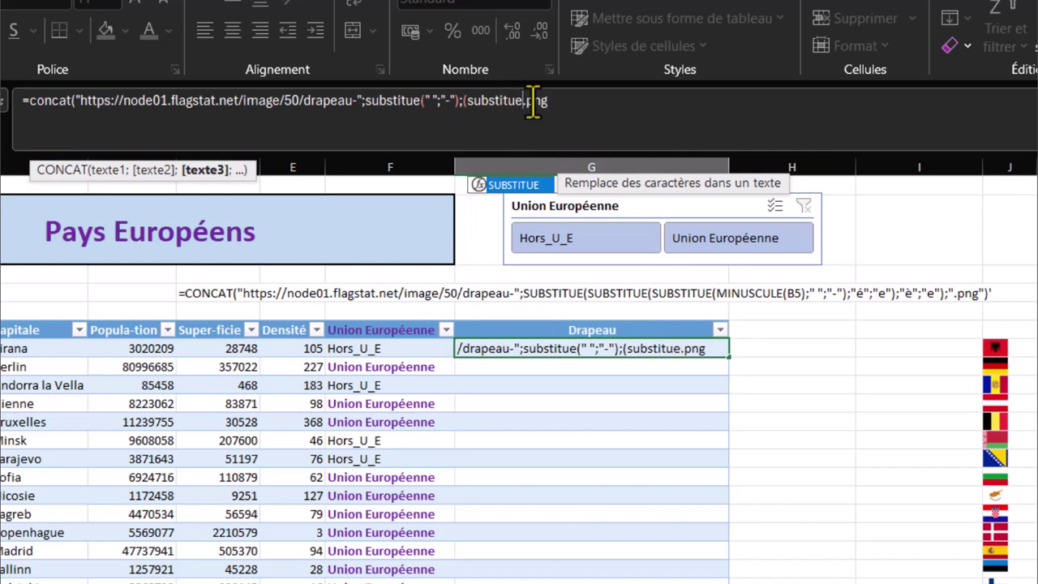
text(()
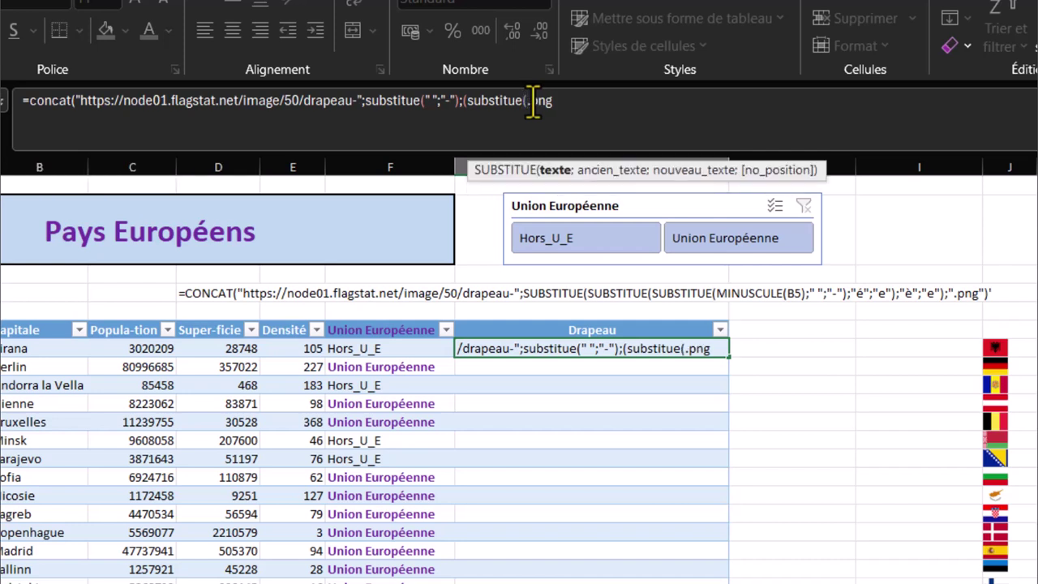
text("éé;)
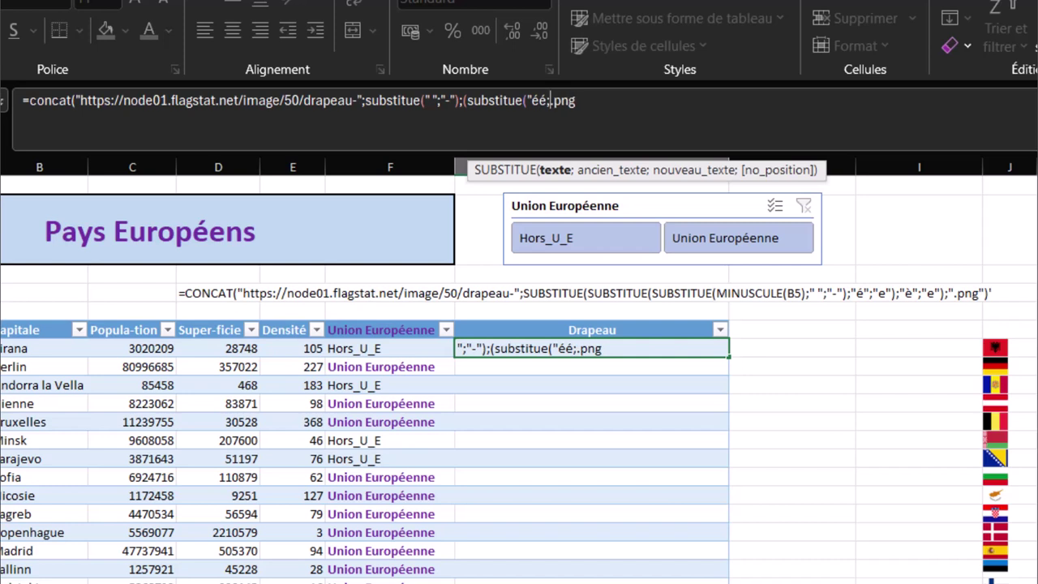
key(BackSpace)
key(BackSpace)
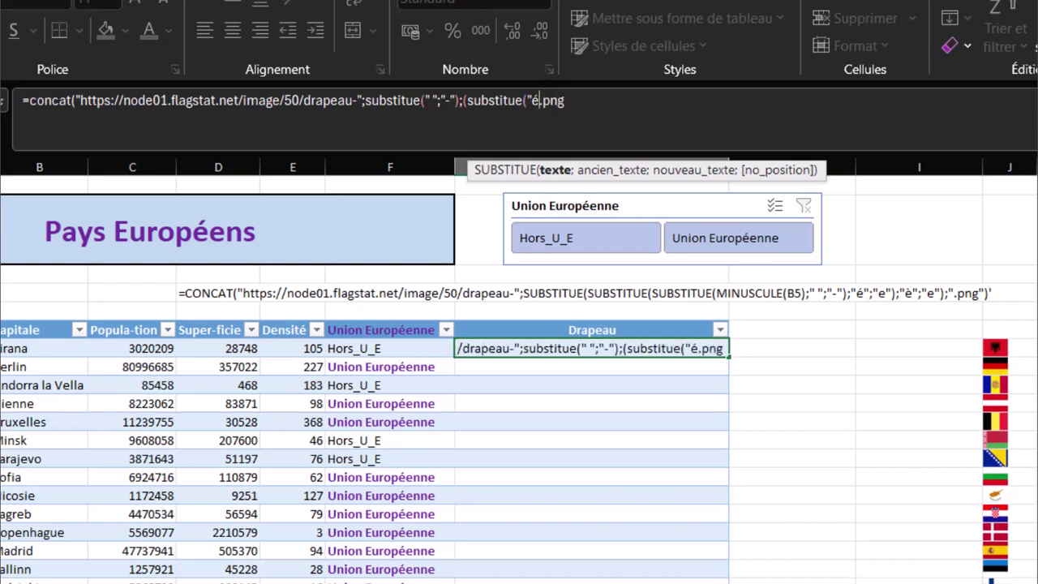
text(")
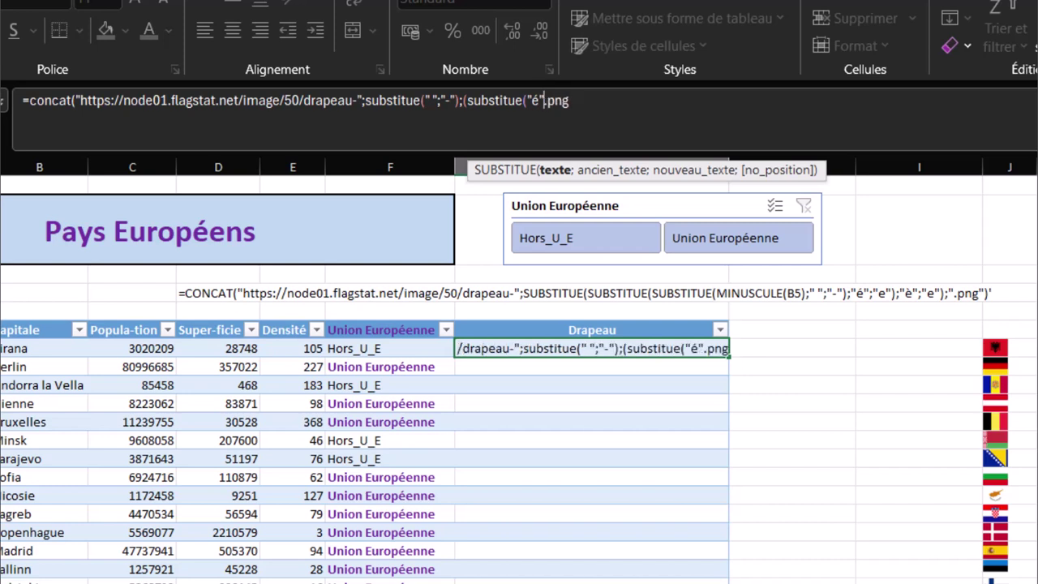
text(;)
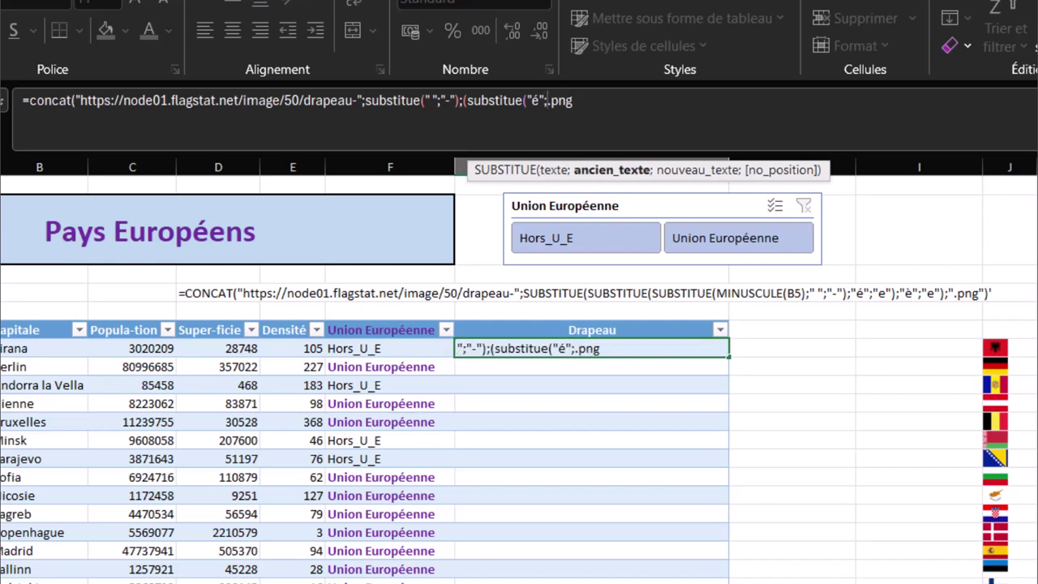
text(")
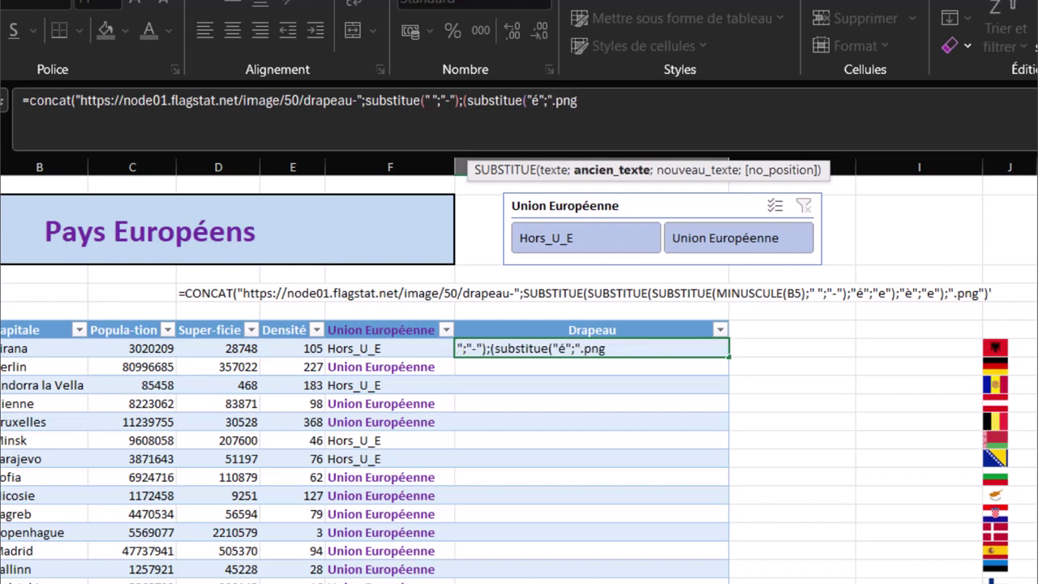
text(e")
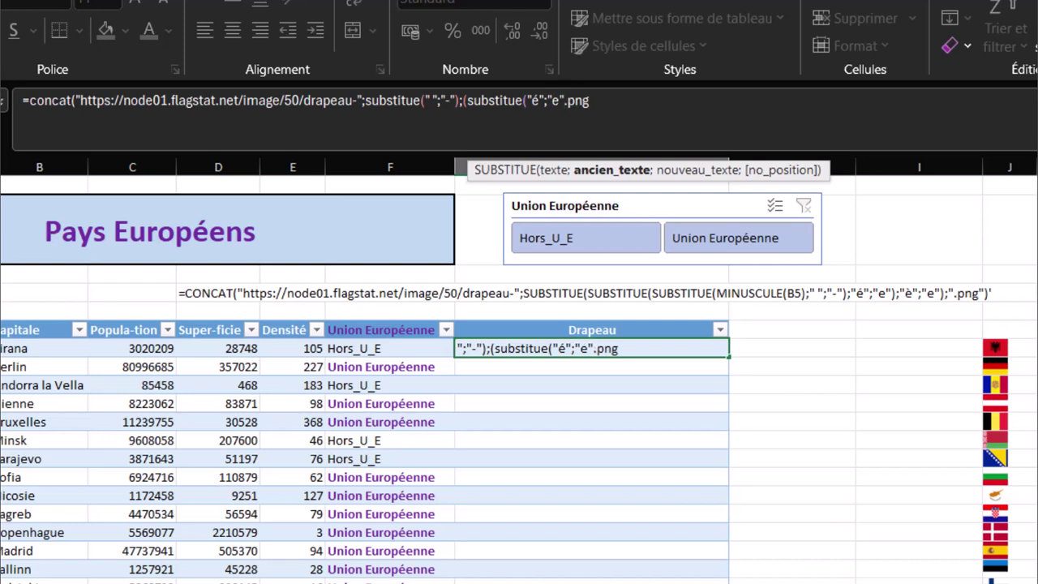
text();)
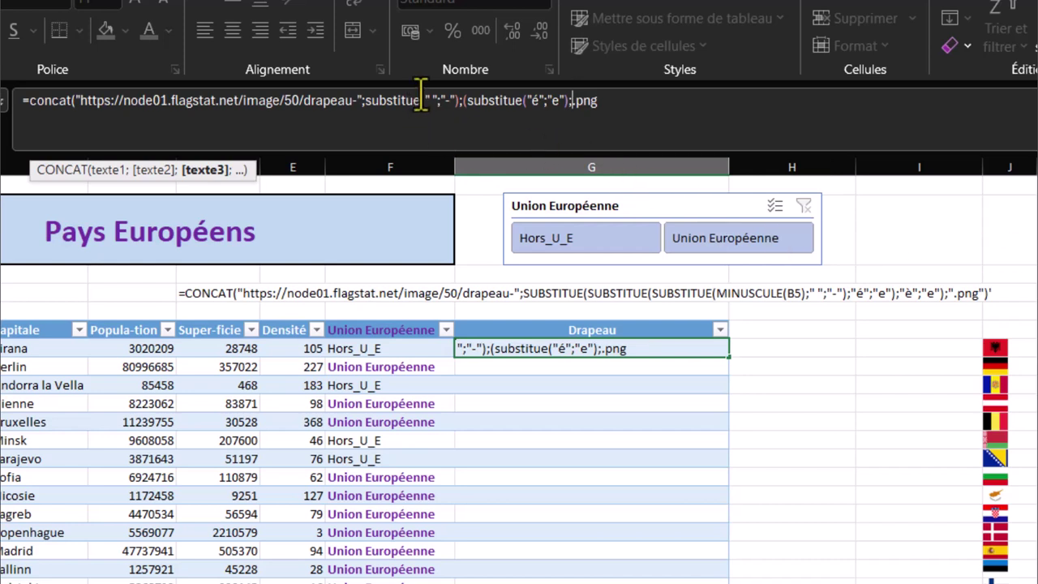
Remove (substitue( in front of "é" in the G7 formula, keeping only the "é";"e" pair
click(464, 100)
key(BackSpace)
key(Delete)
key(Delete)
key(Delete)
key(Delete)
key(Delete)
key(Delete)
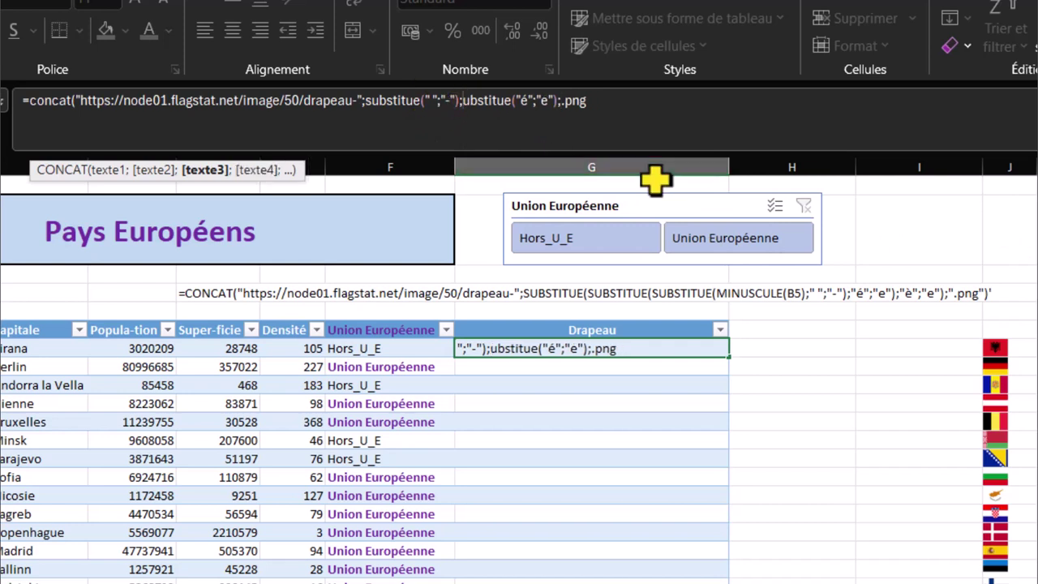
key(Delete)
key(Delete)
key(Delete)
key(Delete)
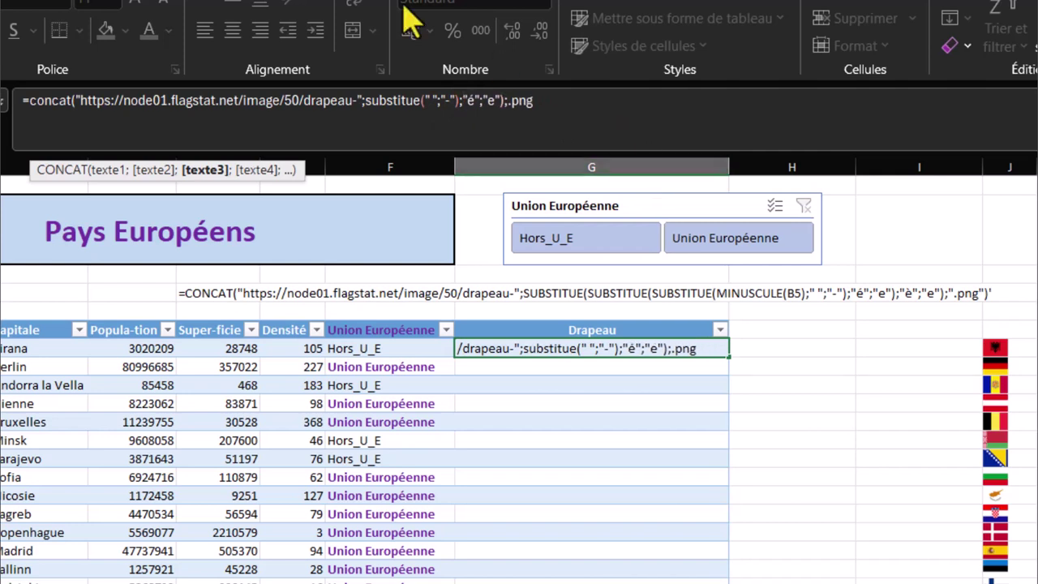
Nest two more substitue( calls inside the existing one, directly before the " ";"-" pair in the G7 formula
click(421, 99)
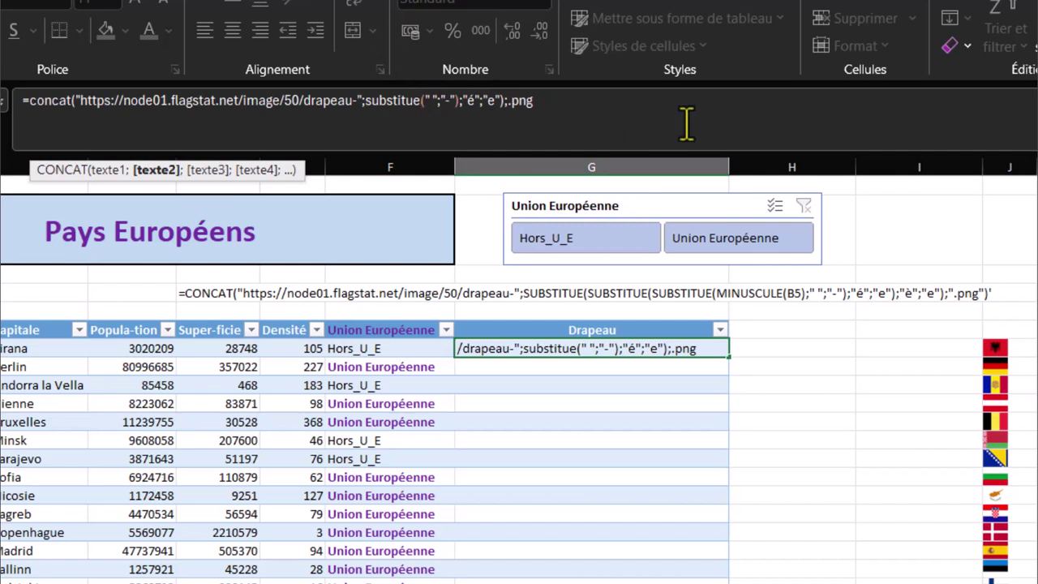
text((subst)
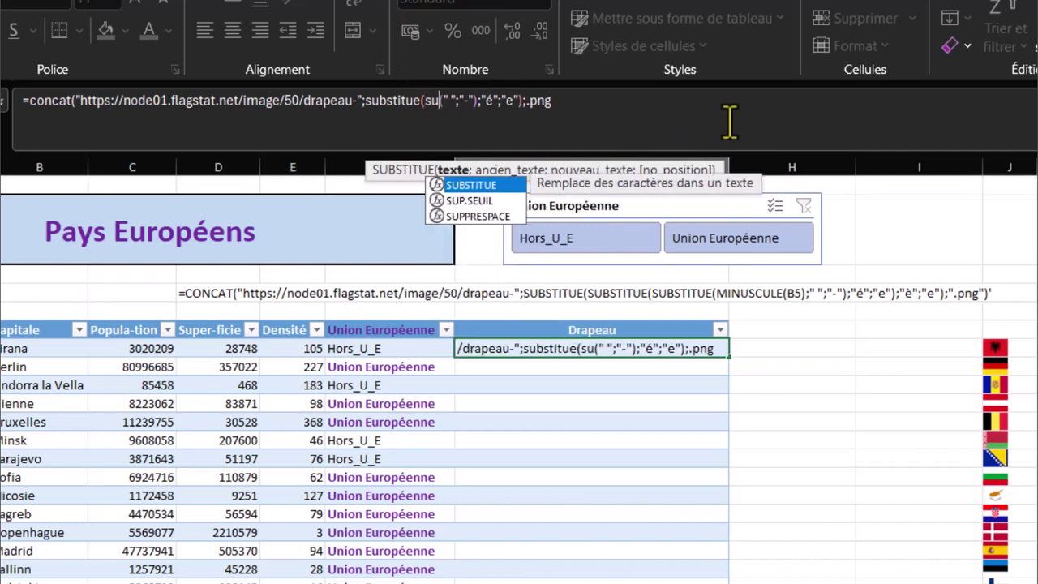
text(itue()
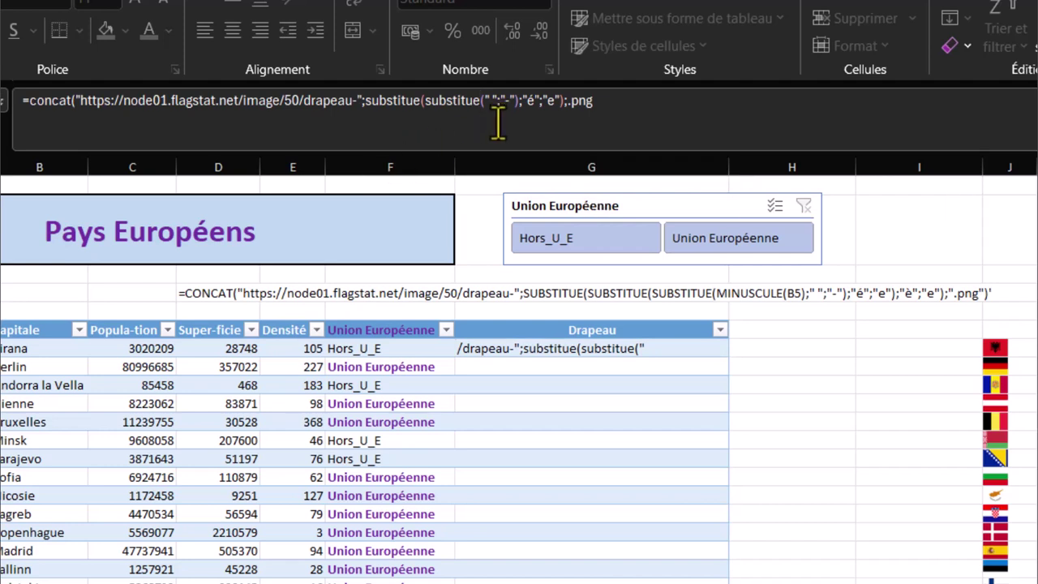
click(484, 106)
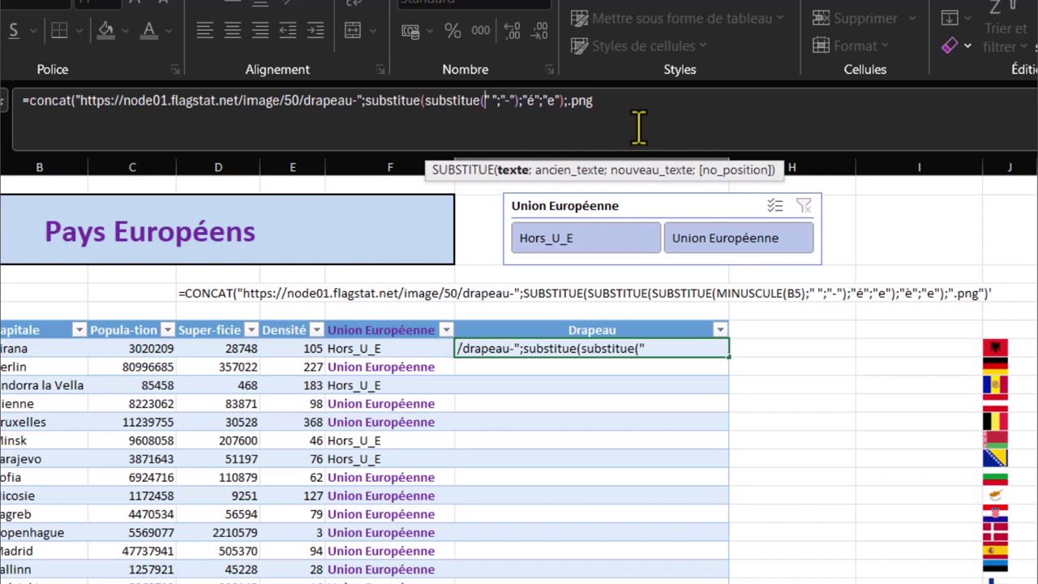
text(subst)
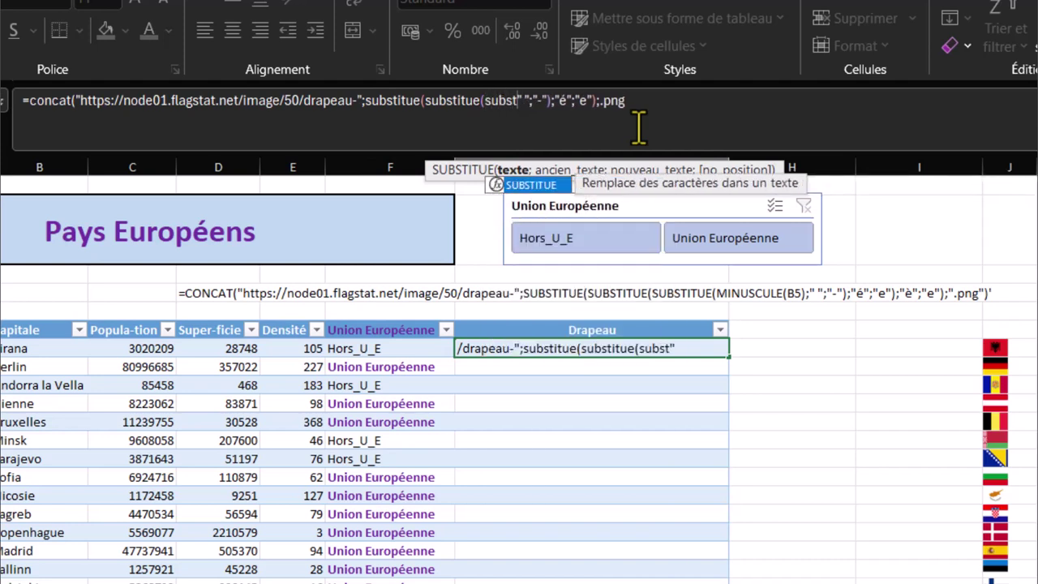
text(itue)
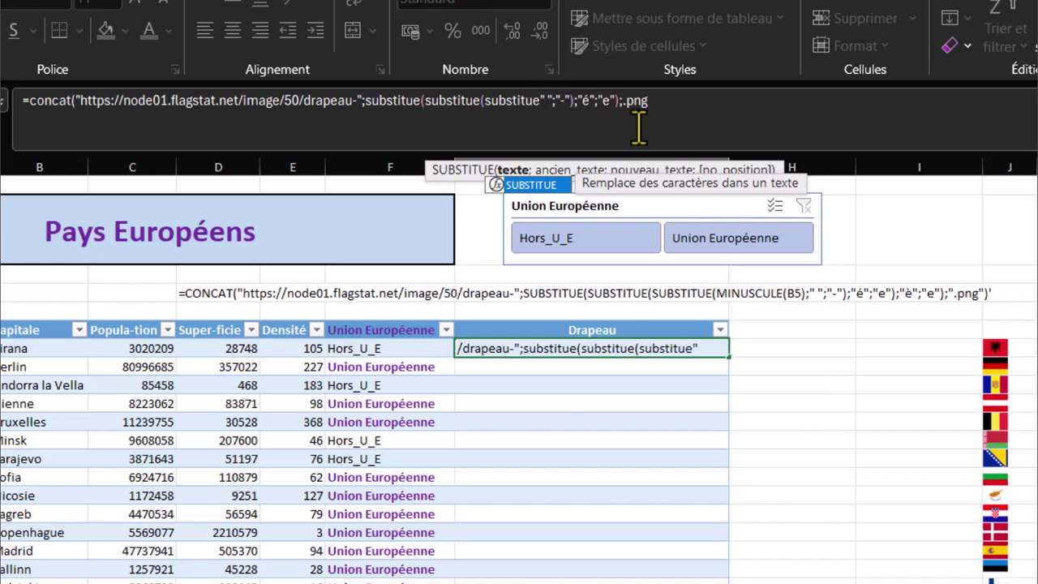
text(()
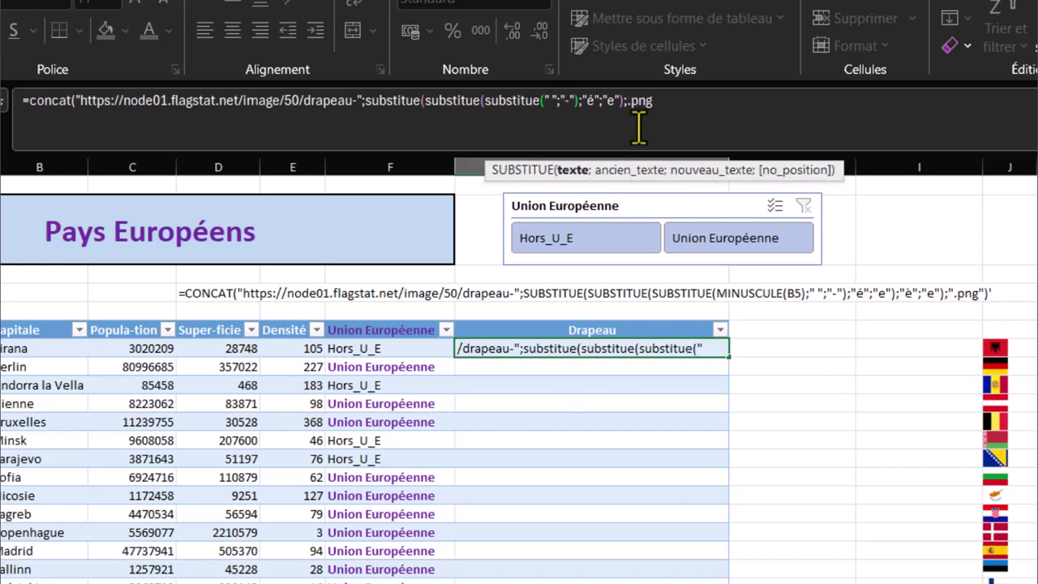
Insert "è";("e": in the innermost substitue call of the G7 formula, directly before the " ";"-" pair
text(")
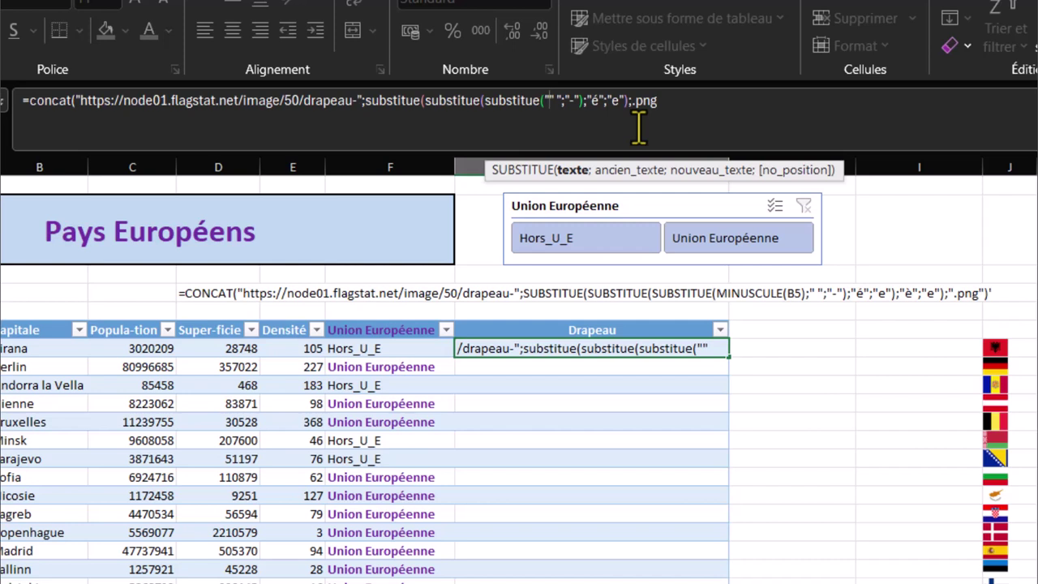
text(è)
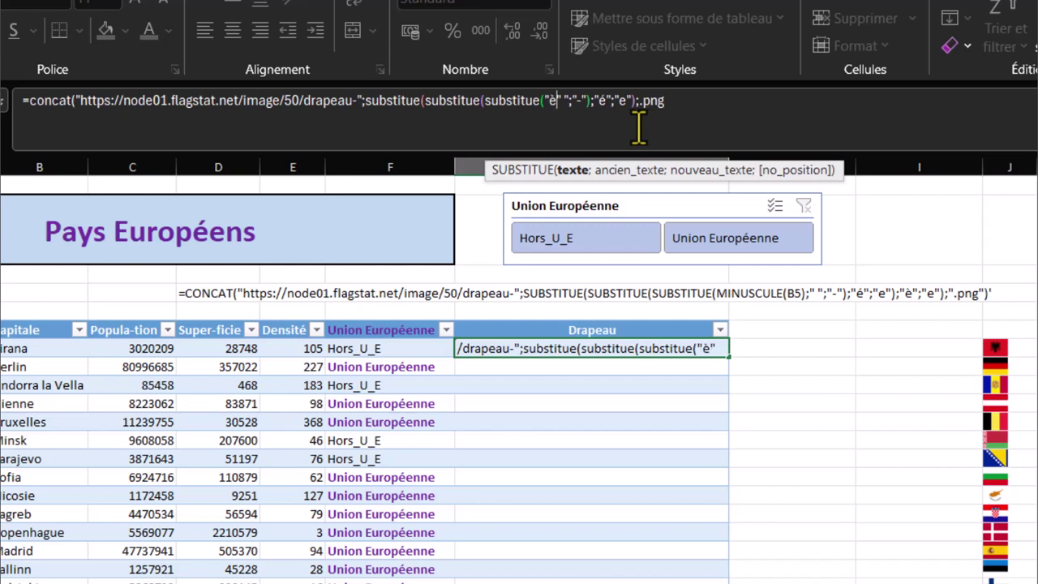
text(")
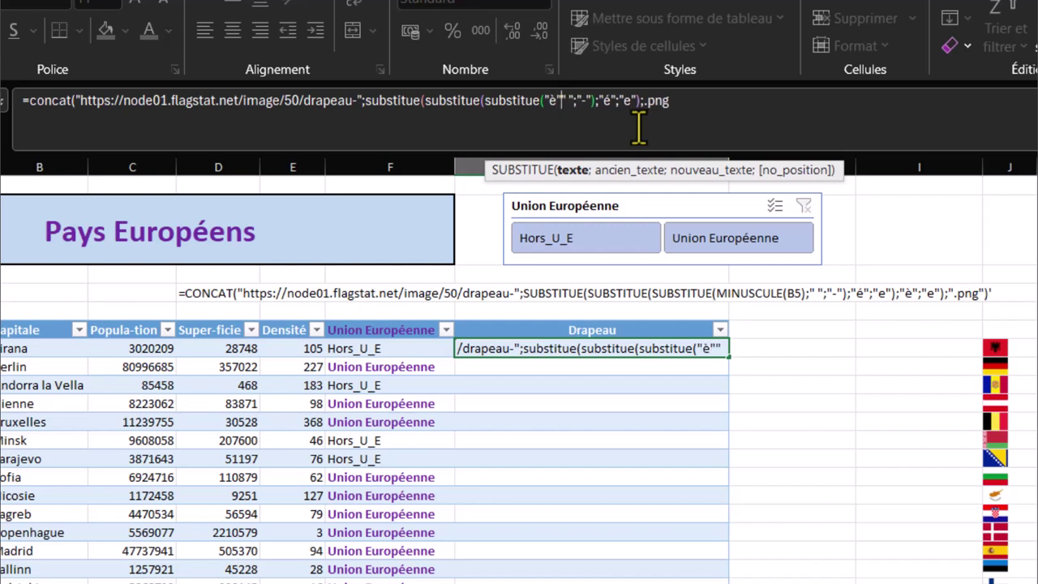
text(;)
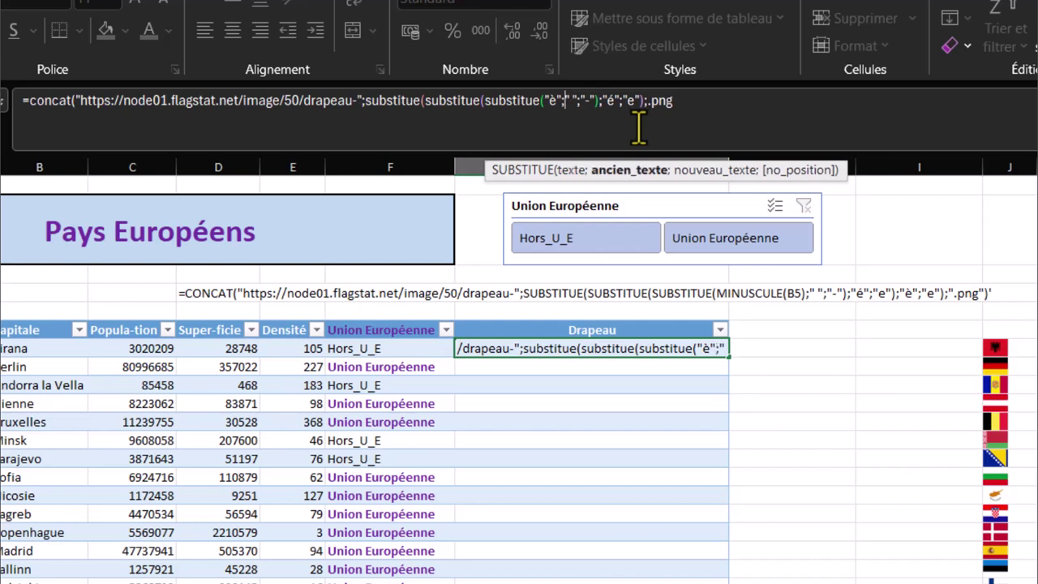
text(()
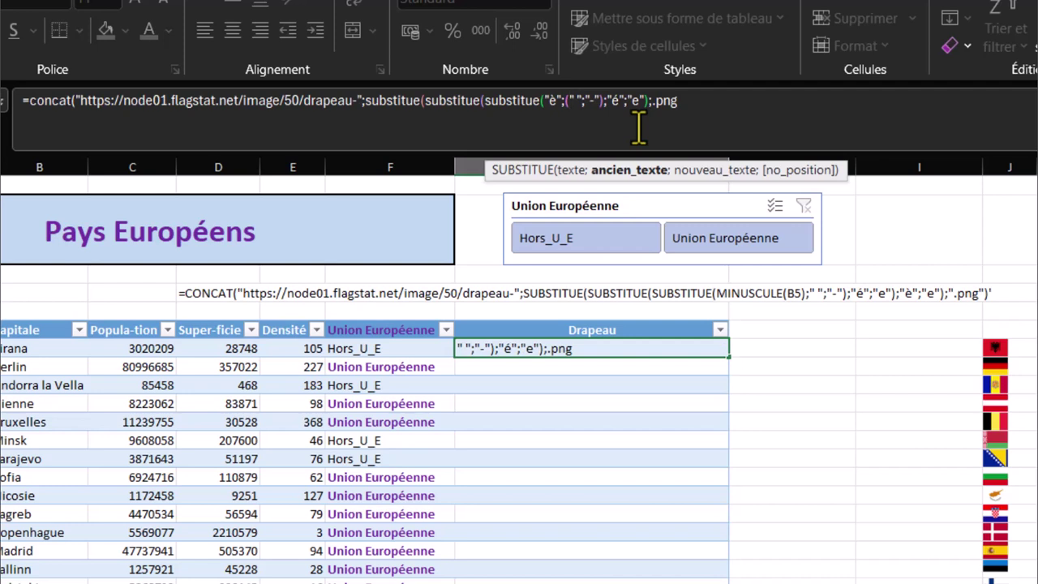
text(")
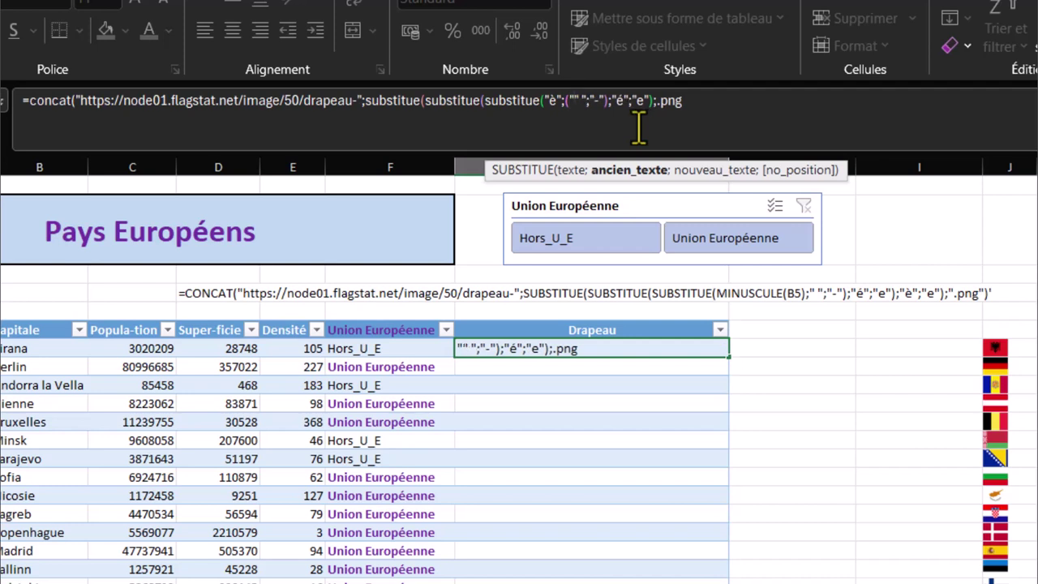
text(e)
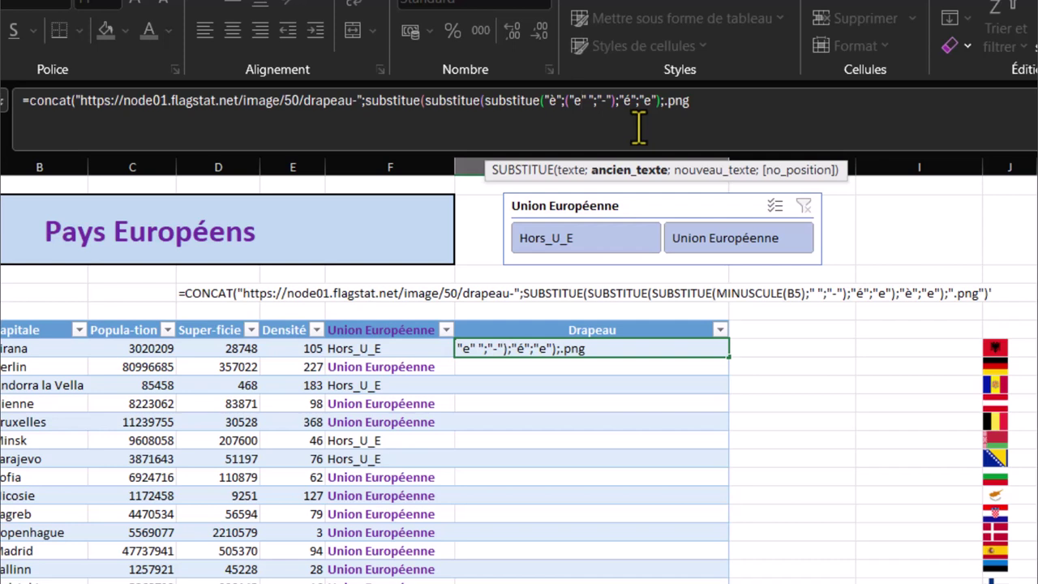
text(")
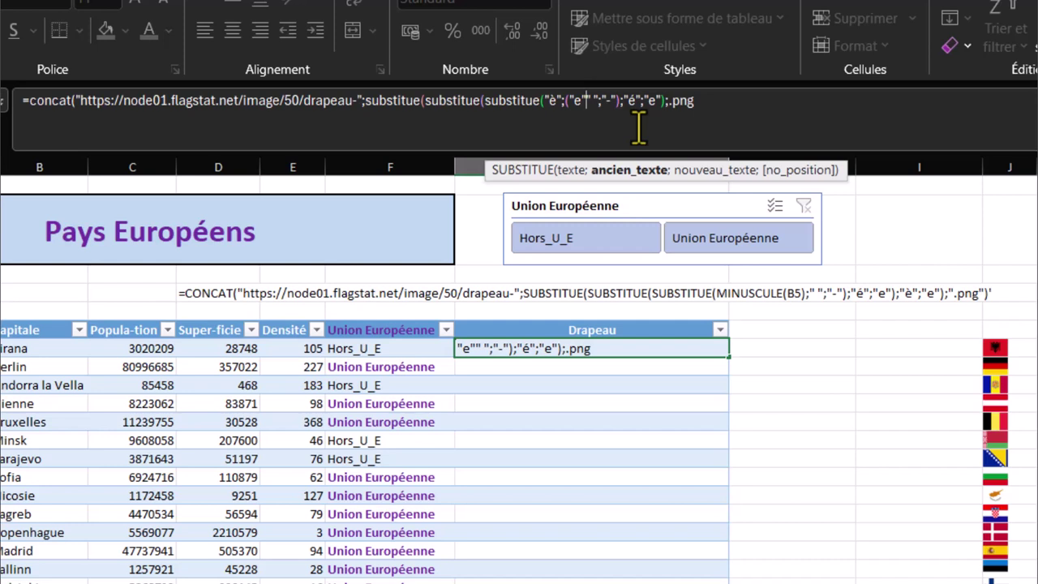
text(;)
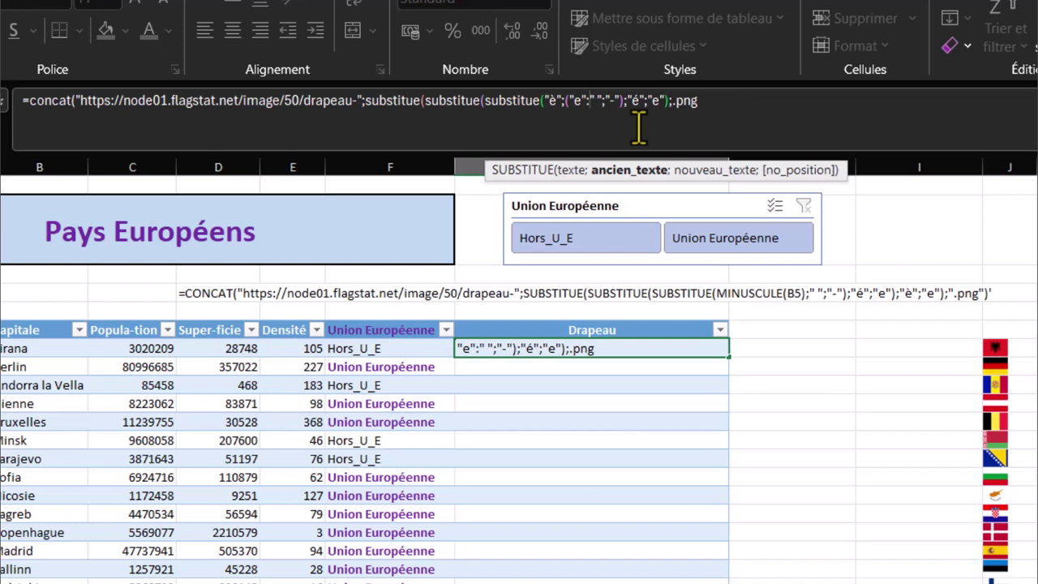
Remove the extra opening parenthesis between "è"; and "e" in the G7 formula
click(561, 100)
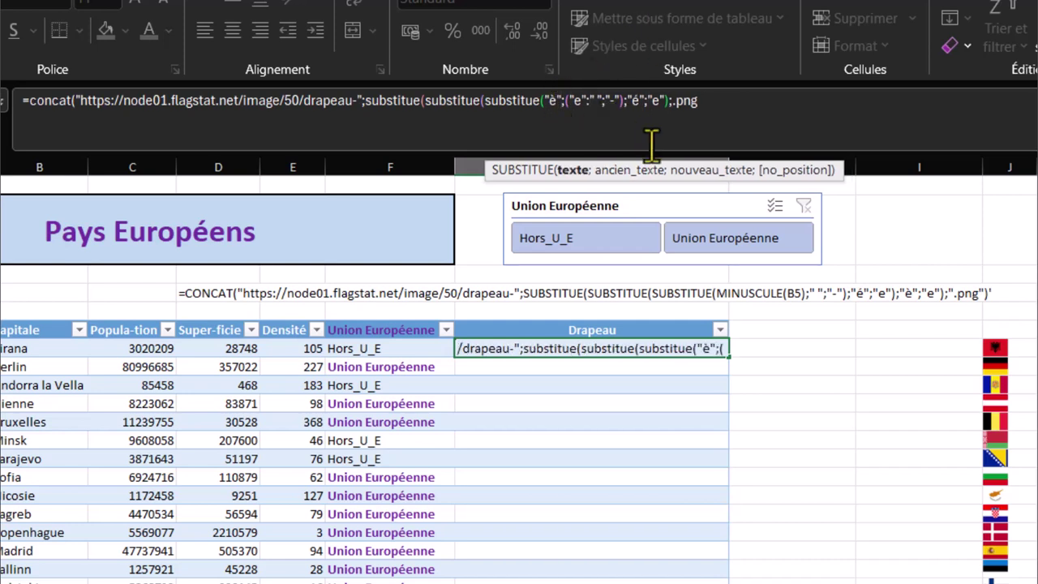
text(;)
key(BackSpace)
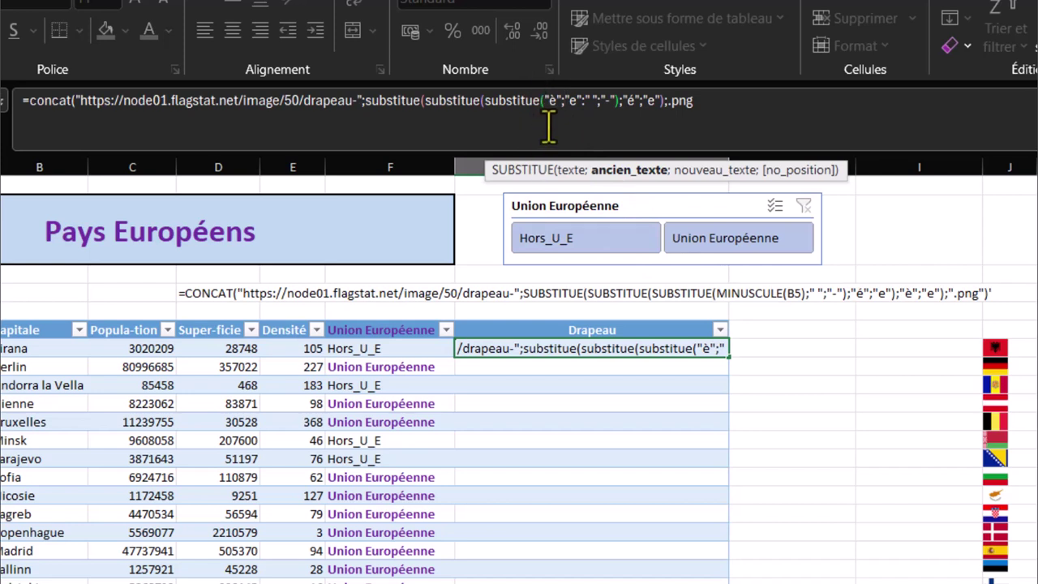
Insert MINUSCULE(A7) as the text of the innermost substitue call, directly before "è", to convert the country name to lowercase
click(545, 100)
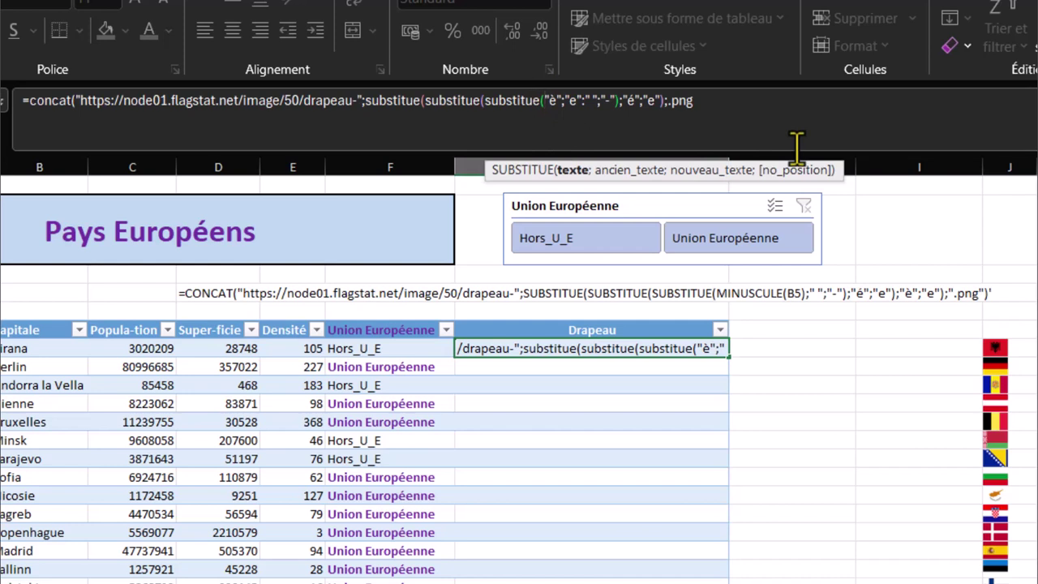
text(MINUSCU)
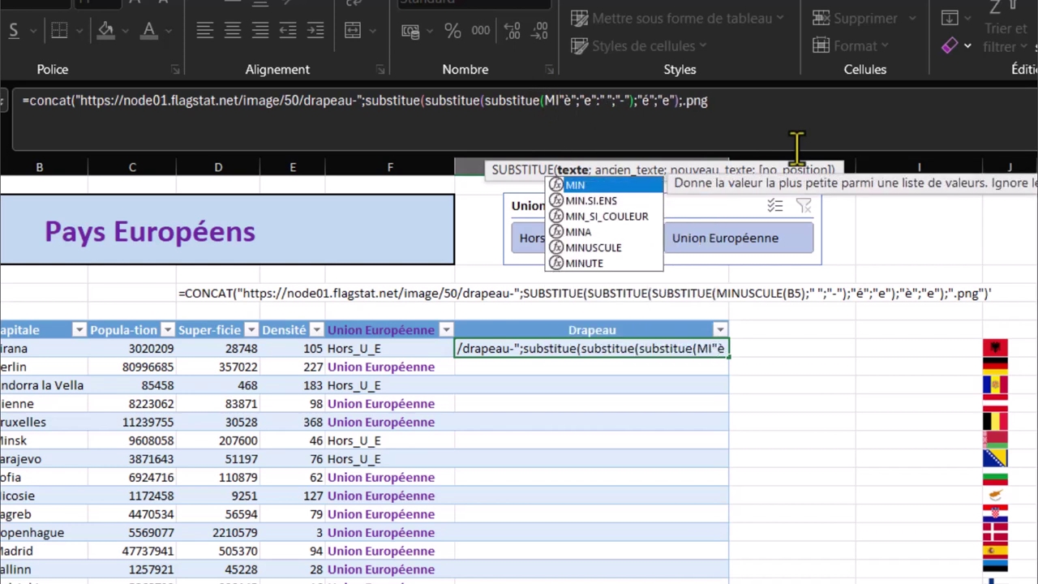
text(L)
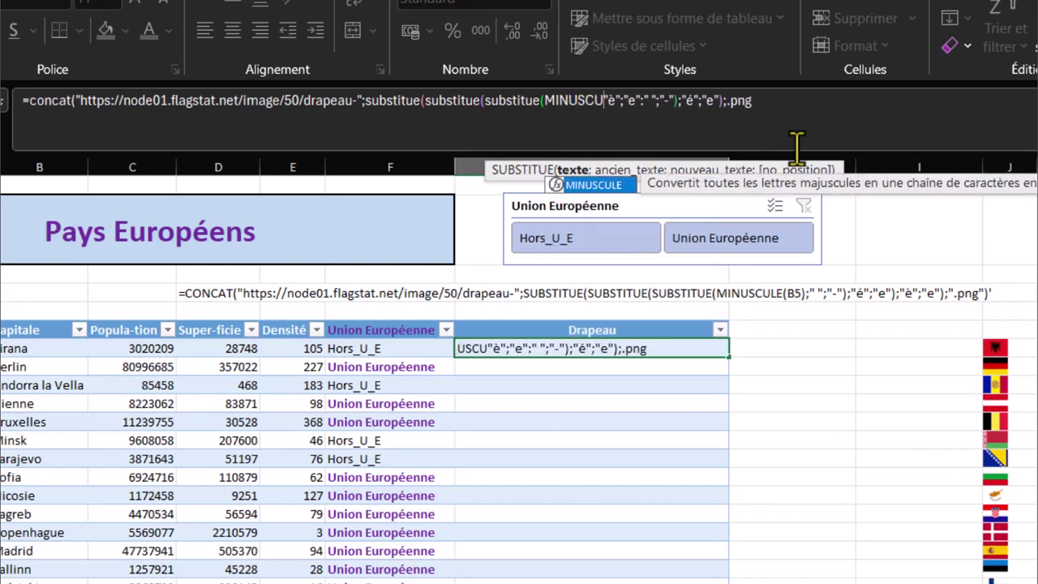
text(E)
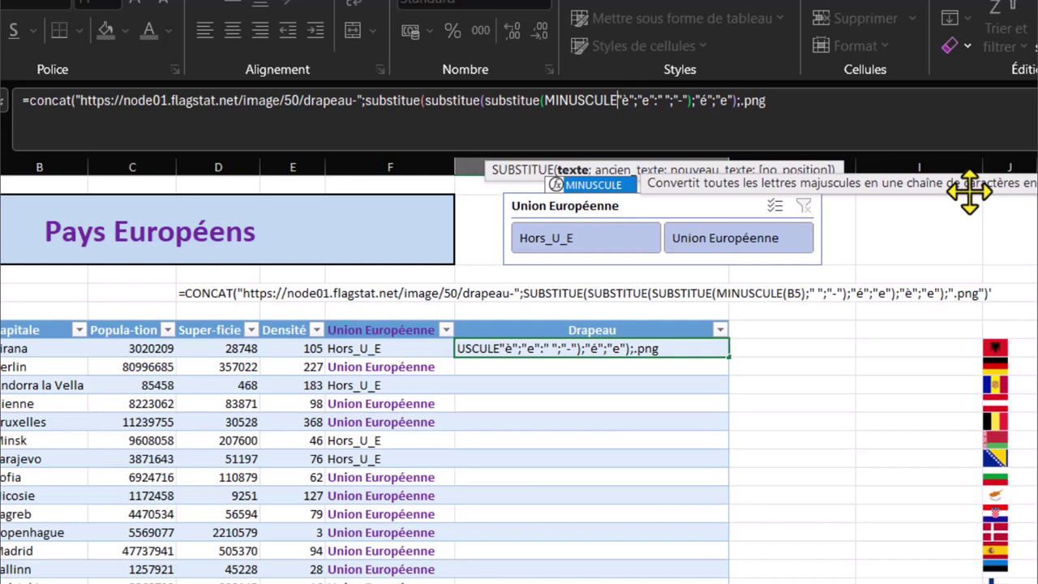
text(()
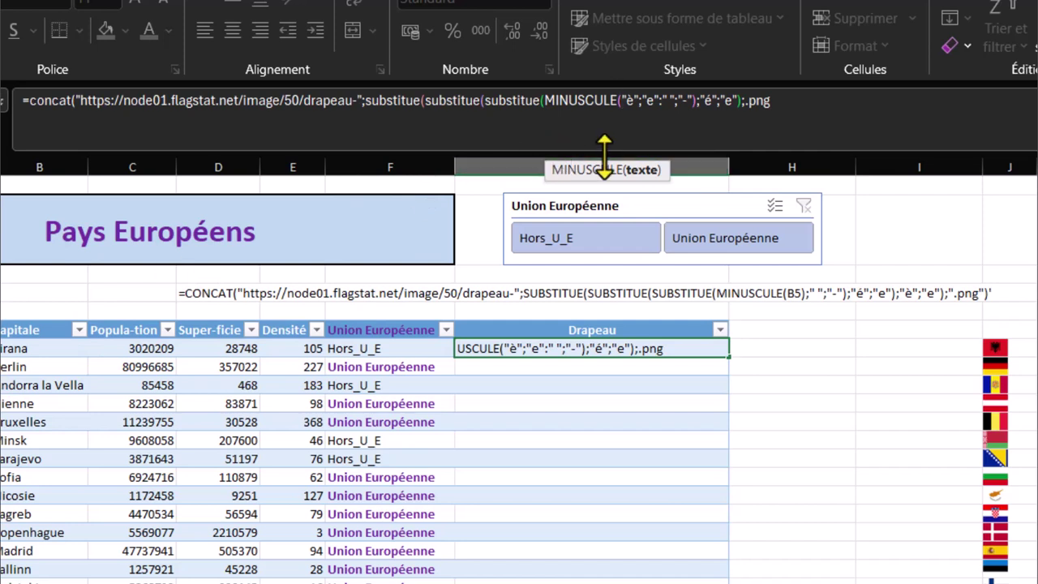
text(A7)
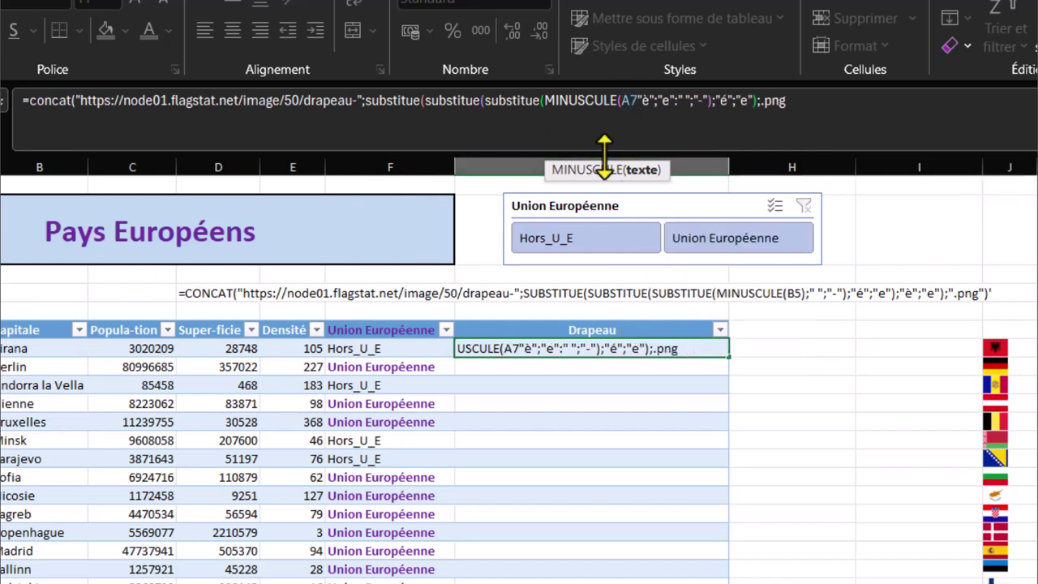
text())
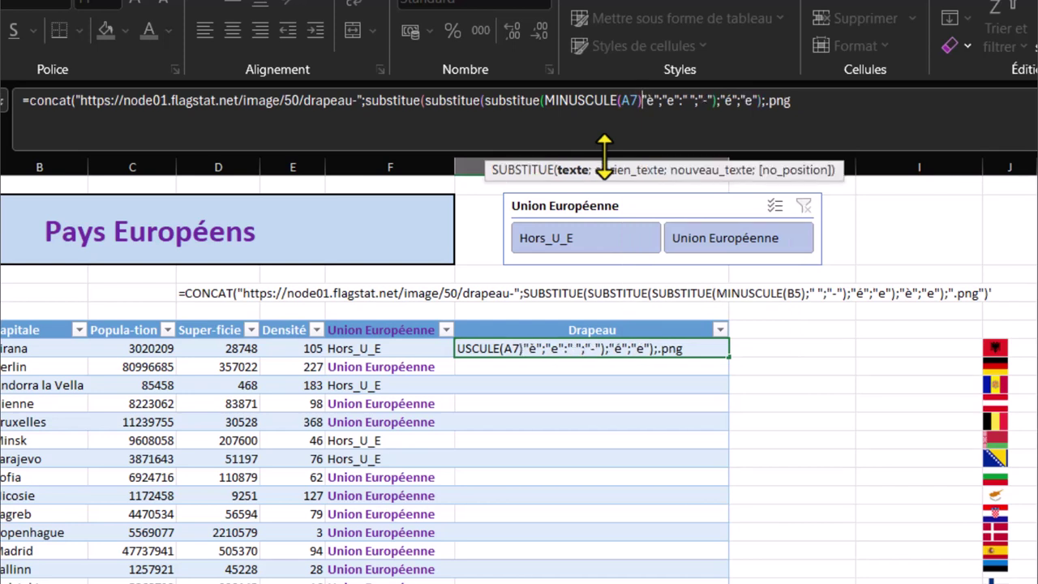
Add a closing parenthesis after the "è";"e" pair, then enclose .png in quotation marks and close the concat formula
click(673, 101)
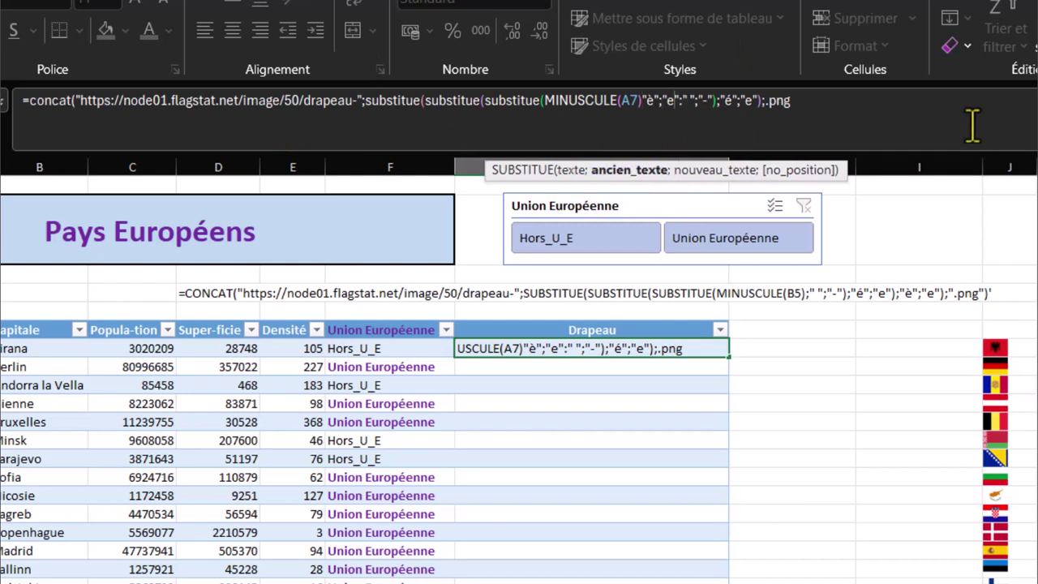
key(Right)
text())
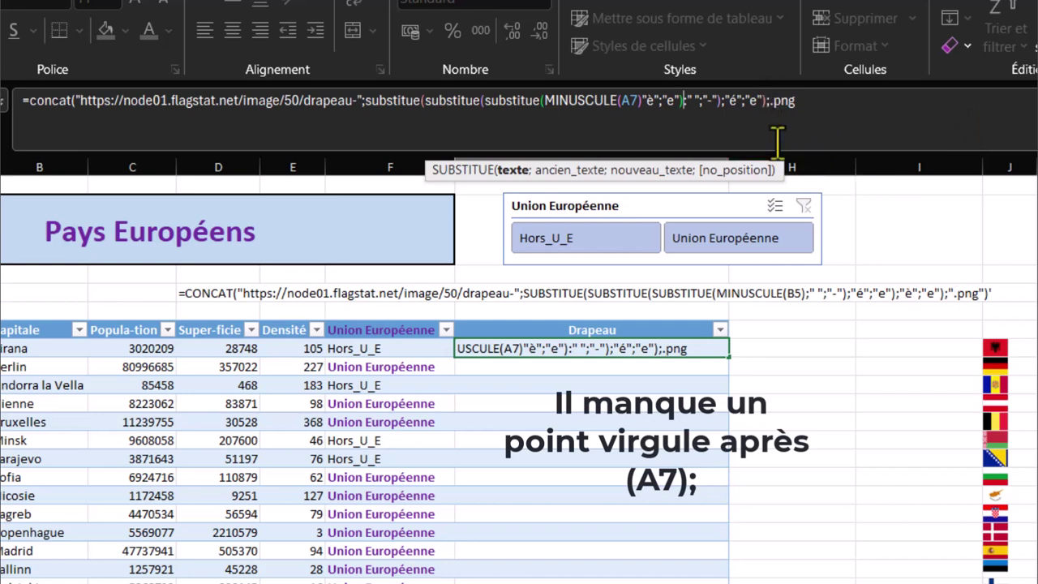
click(769, 98)
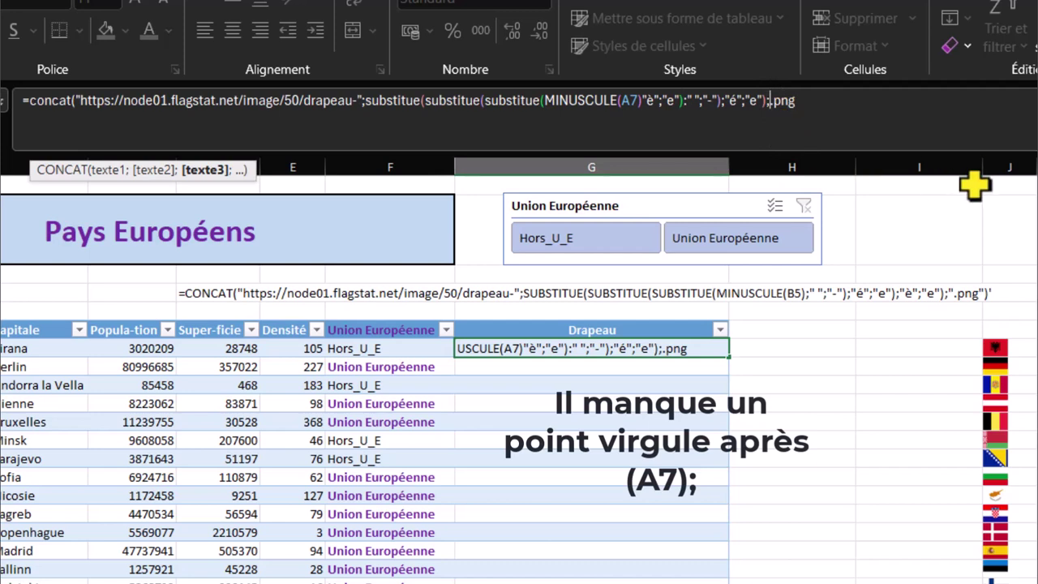
text(")
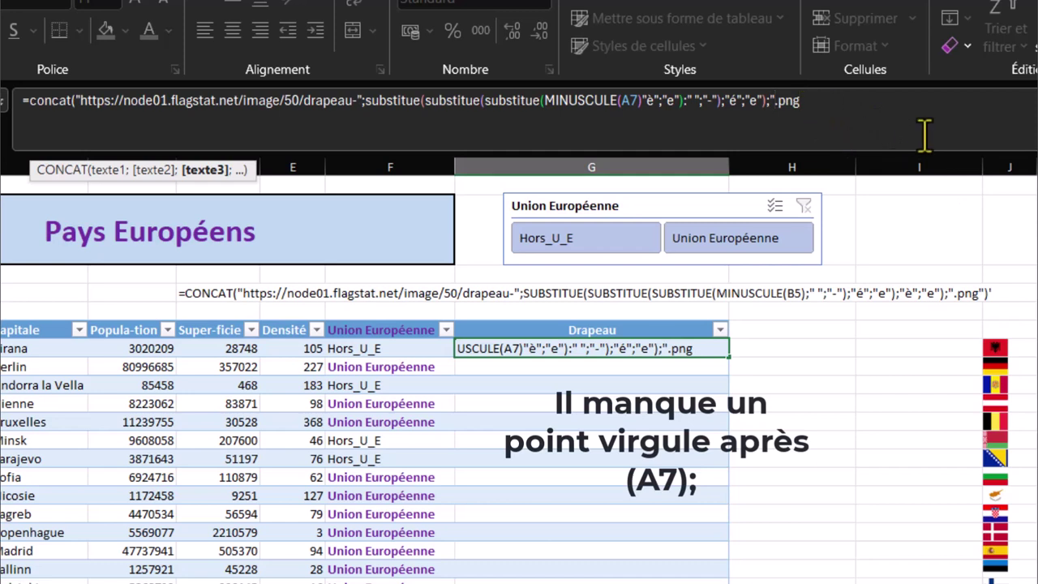
text("))
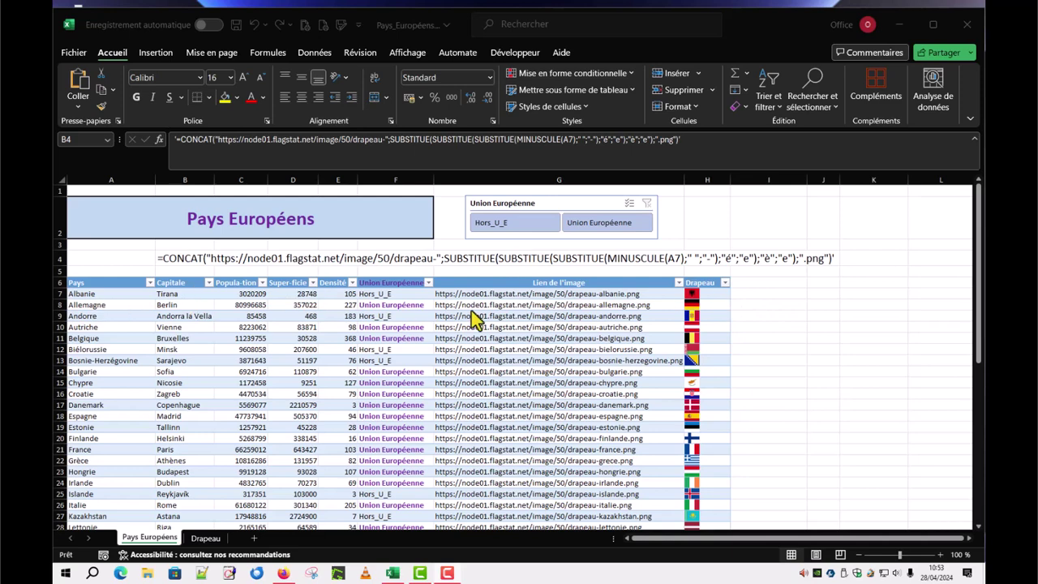
Check the IMAGE formula of the first flag in H7, and narrow the image link column G until it is practically hidden
click(709, 295)
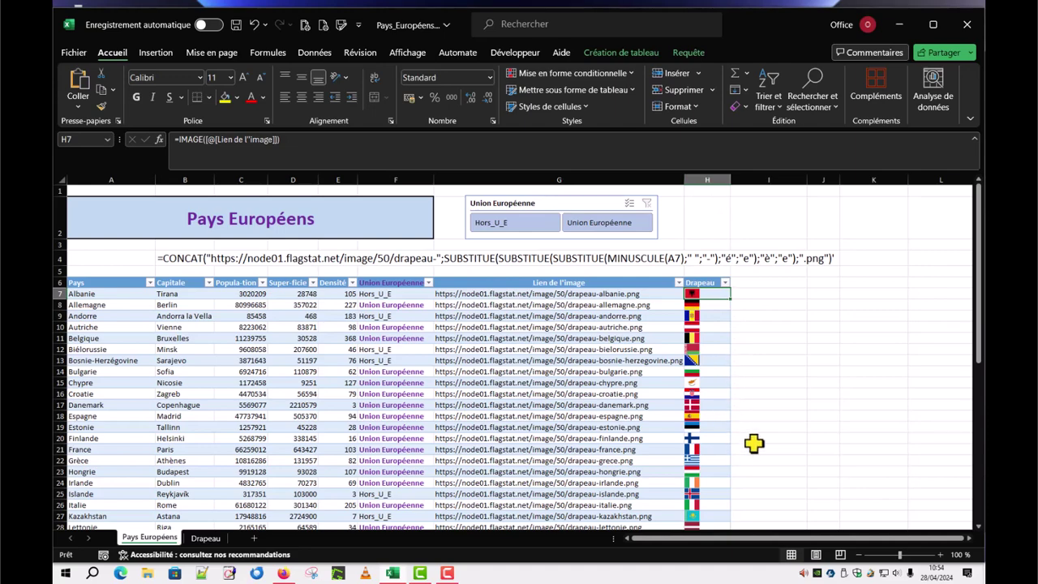
scroll(815, 381, down, 1)
scroll(815, 381, down, 2)
scroll(814, 381, up, 3)
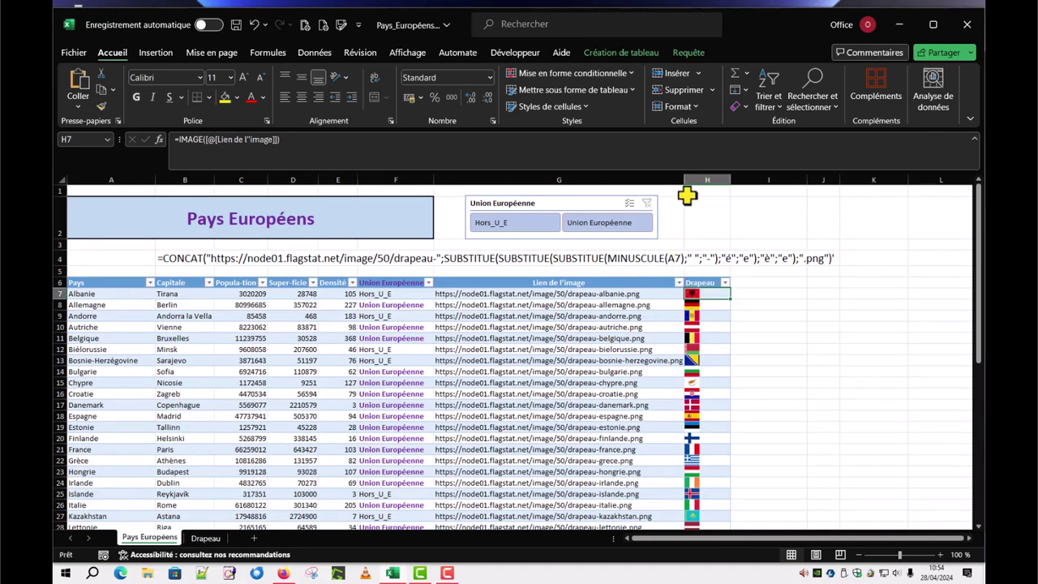
drag(685, 179, 684, 178)
drag(572, 187, 437, 201)
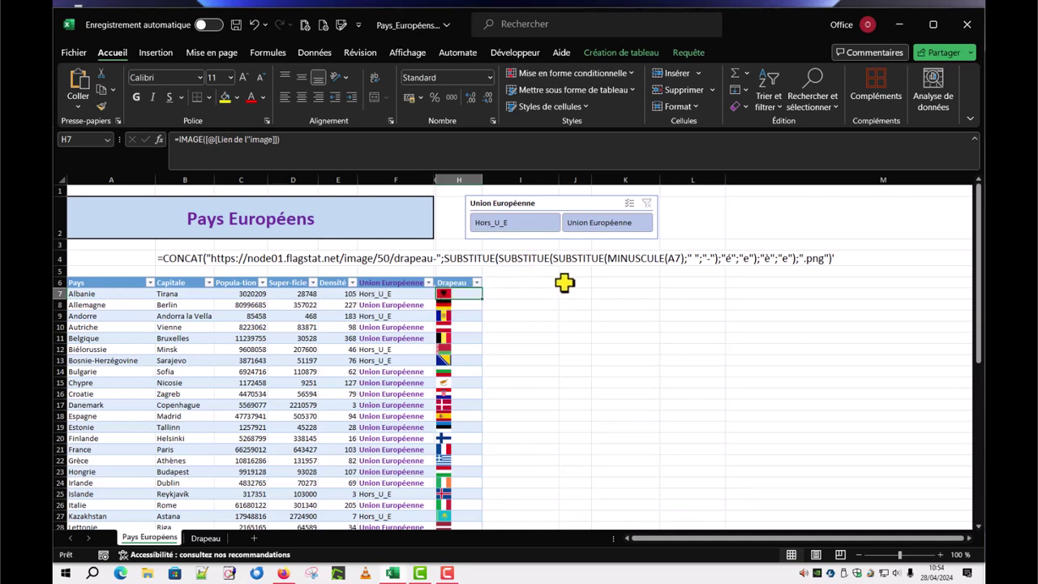
Filter the country table with the slicer to Hors_U_E, and switch it to Union Européenne to review the flags
click(511, 222)
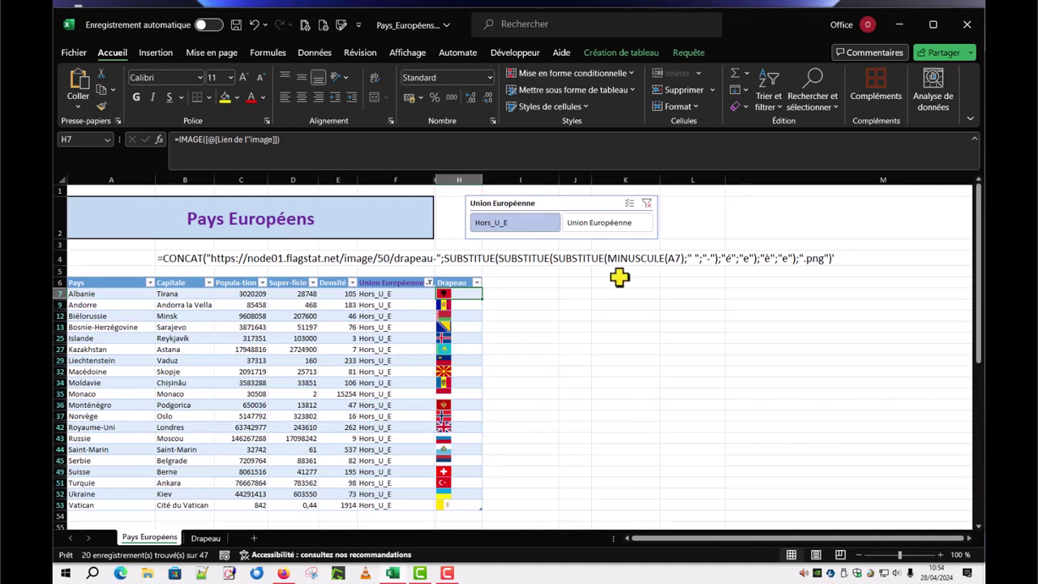
click(601, 222)
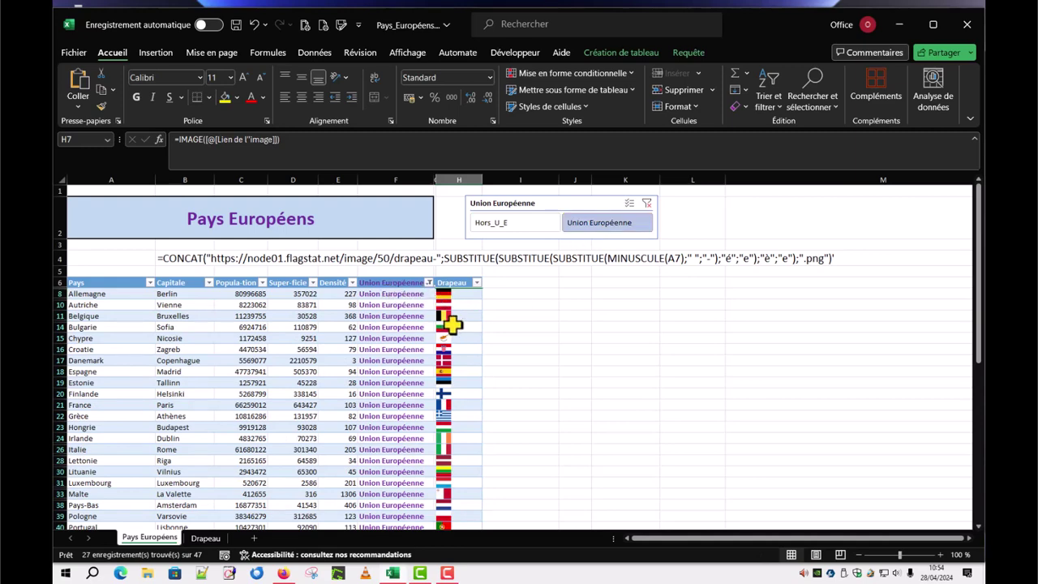
scroll(451, 340, down, 1)
scroll(451, 365, up, 1)
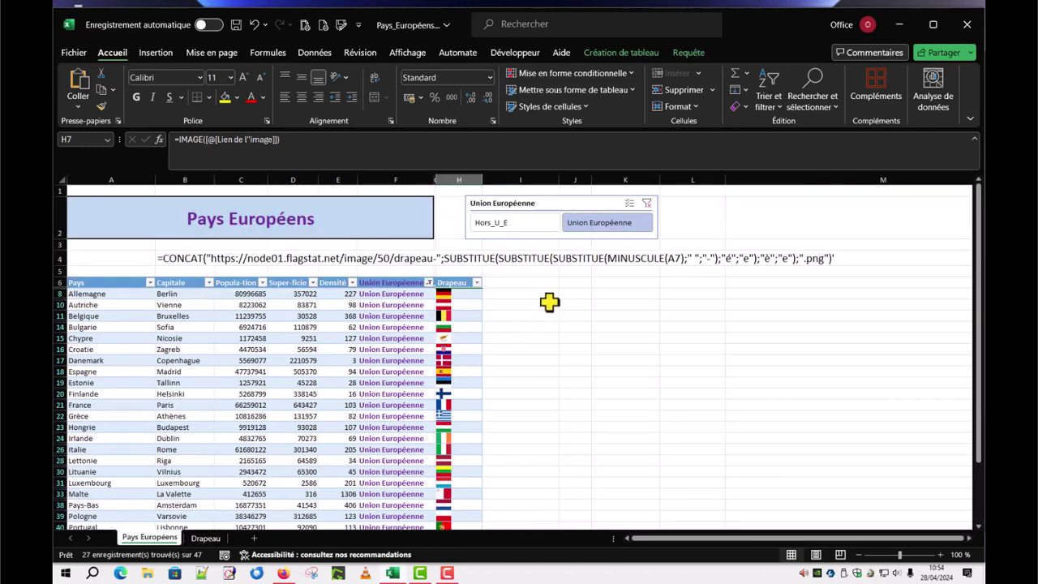
Clear the Union Européenne slicer filter and look through the flags of all countries
click(647, 203)
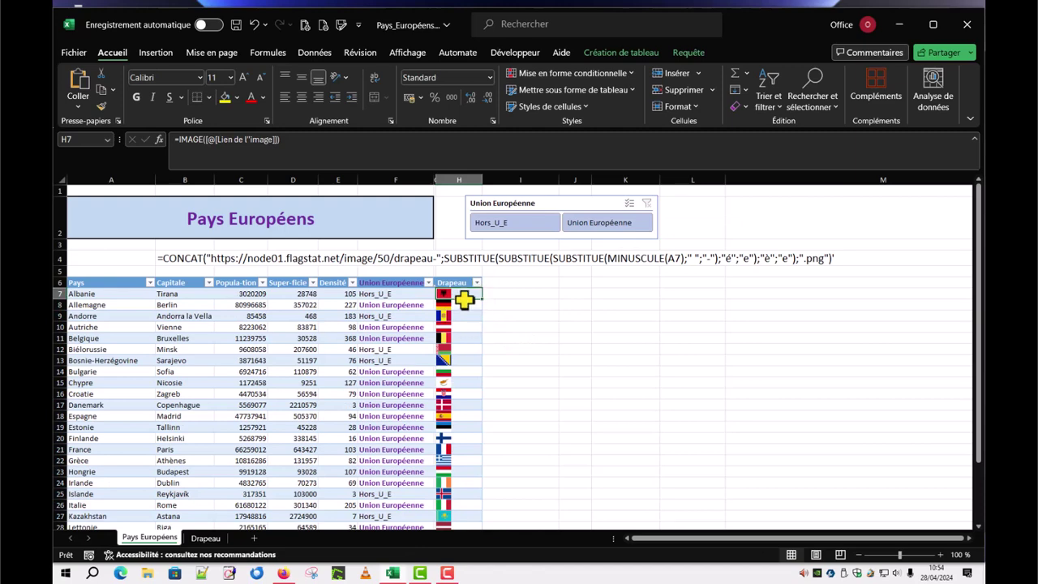
scroll(533, 338, down, 2)
scroll(543, 342, up, 2)
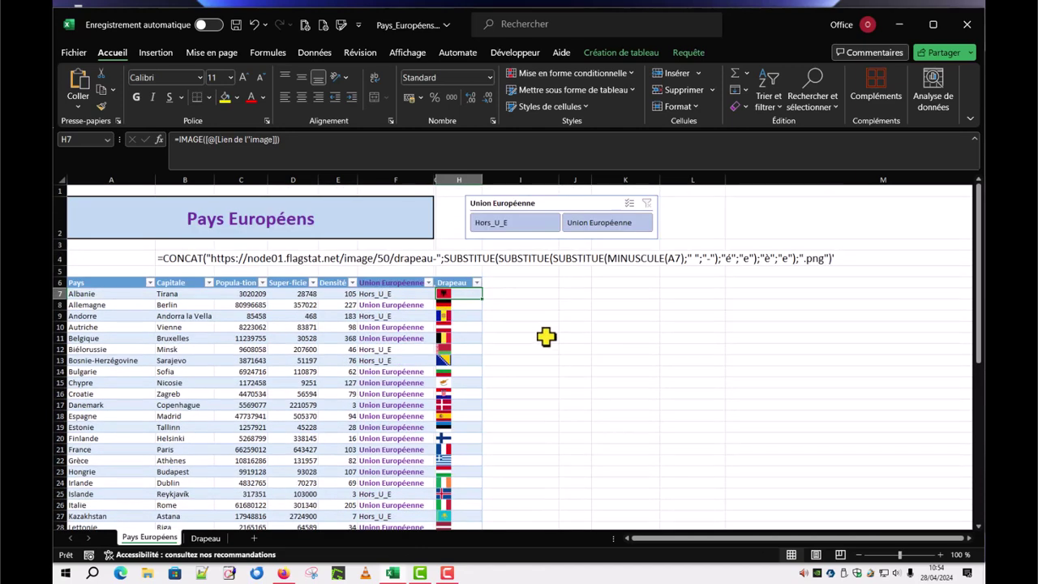